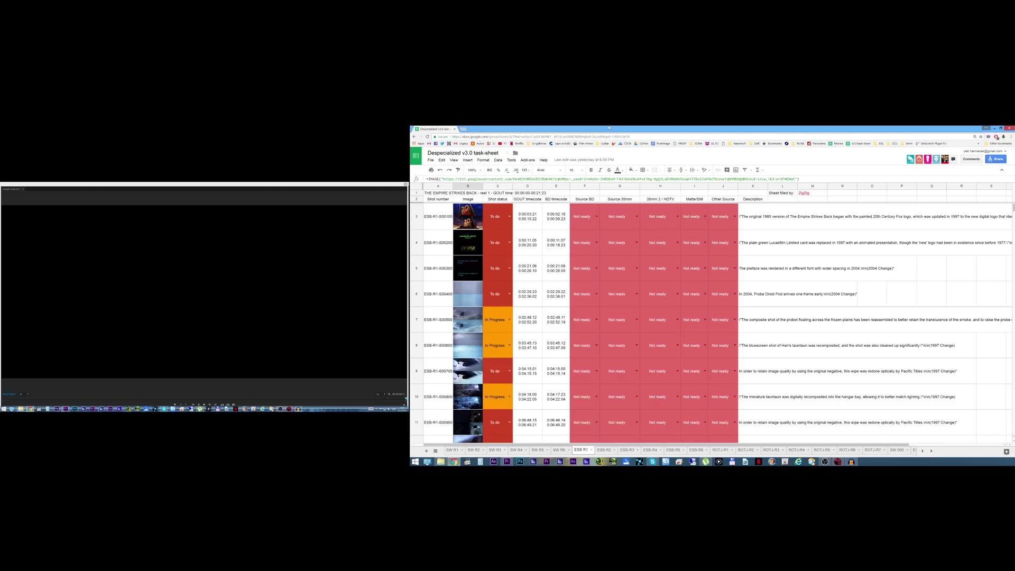
Review the shots listed on the ESB R1 sheet, and open the ESB-R3 sheet at its first shot
{"action": "scroll", "coordinate": [483, 312], "scroll_direction": "down", "scroll_amount": 2}
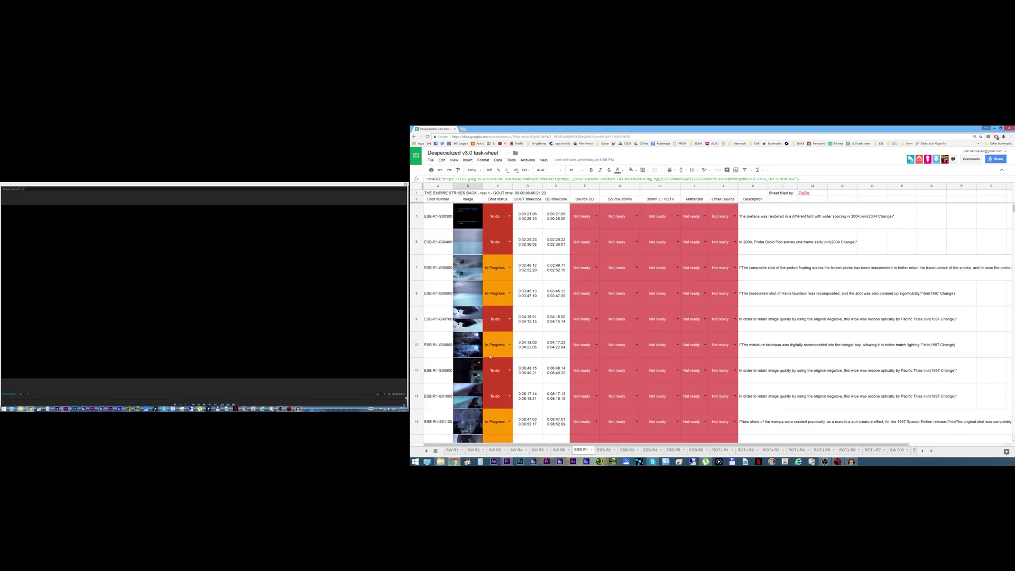
{"action": "scroll", "coordinate": [489, 357], "scroll_direction": "down", "scroll_amount": 3}
{"action": "scroll", "coordinate": [489, 362], "scroll_direction": "down", "scroll_amount": 10}
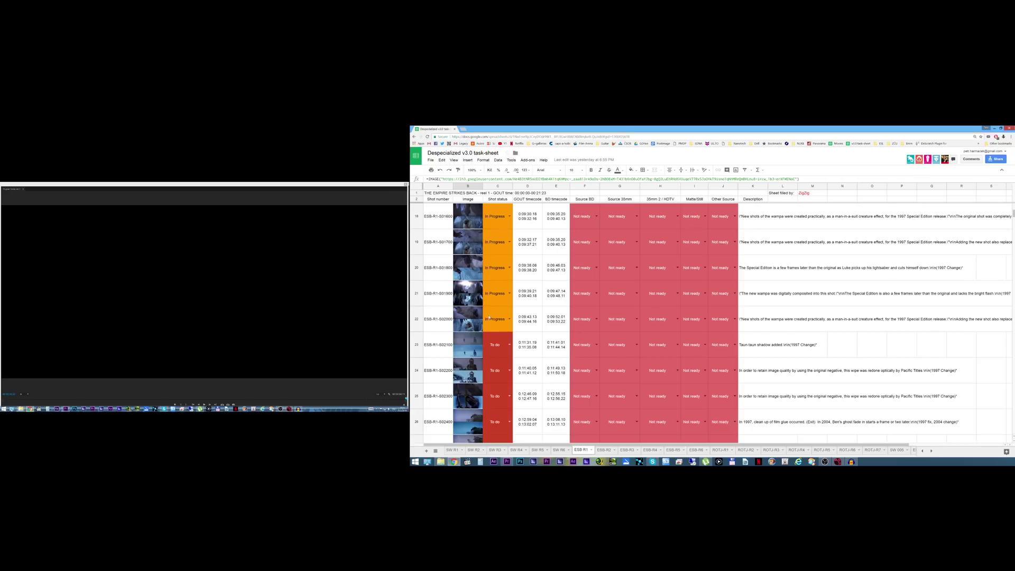
{"action": "scroll", "coordinate": [469, 383], "scroll_direction": "down", "scroll_amount": 5}
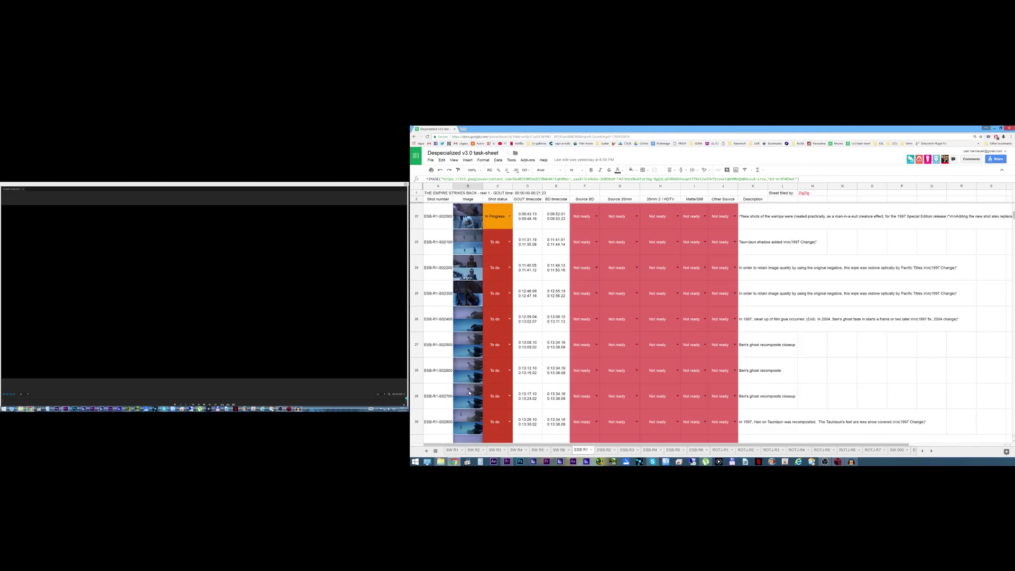
{"action": "scroll", "coordinate": [496, 350], "scroll_direction": "down", "scroll_amount": 3}
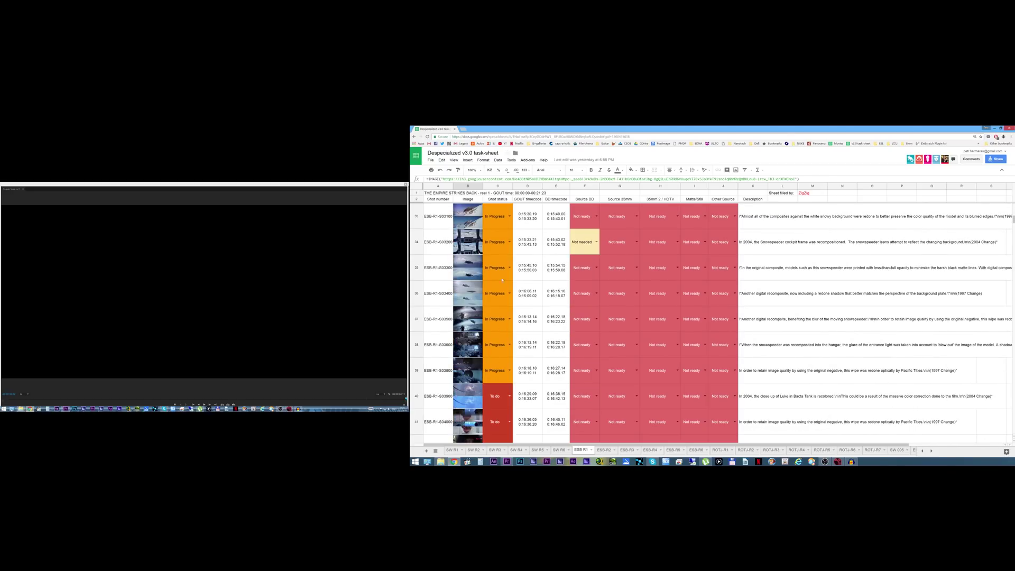
{"action": "scroll", "coordinate": [478, 324], "scroll_direction": "down", "scroll_amount": 8}
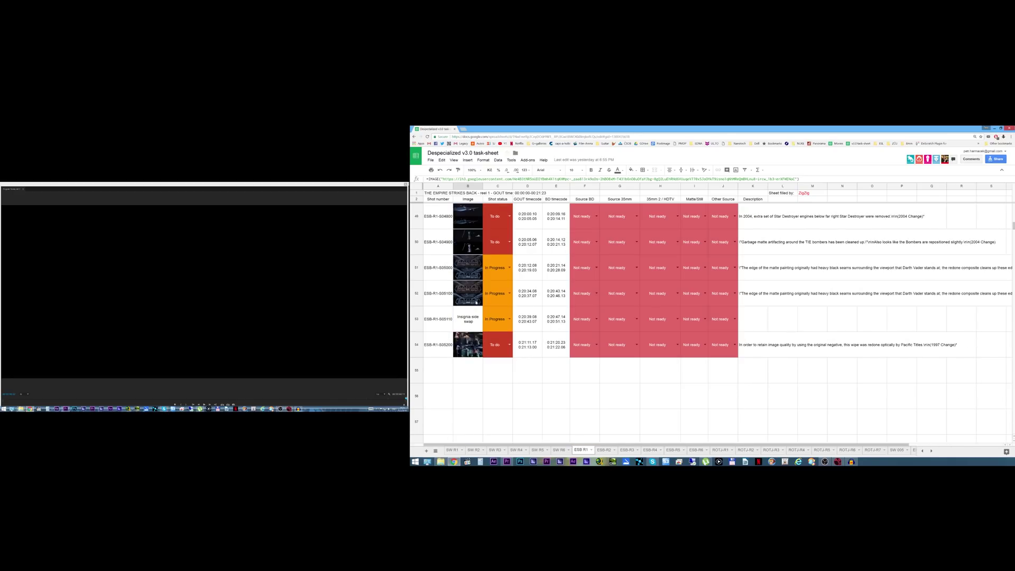
{"action": "scroll", "coordinate": [480, 312], "scroll_direction": "up", "scroll_amount": 20}
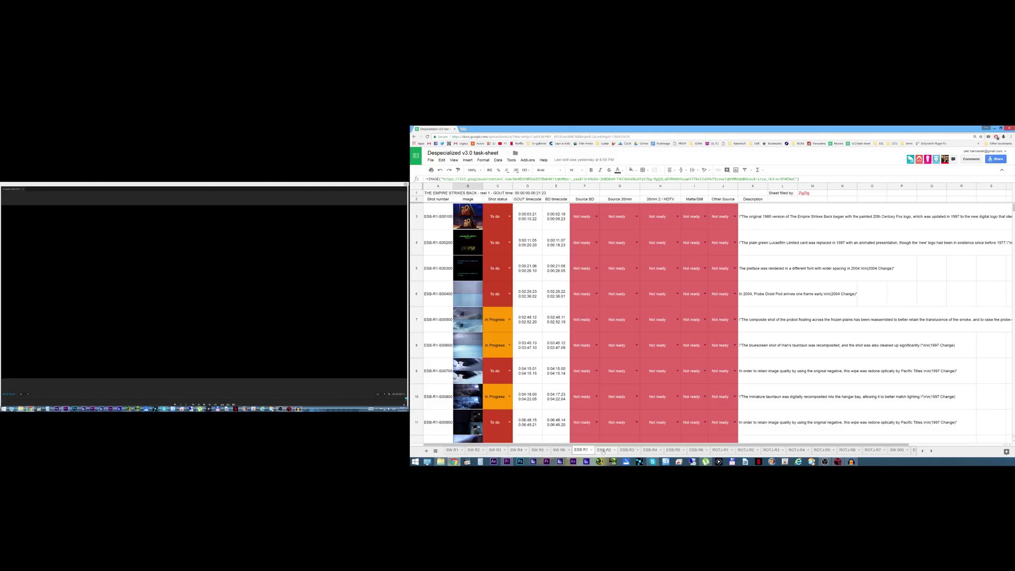
{"action": "left_click", "coordinate": [626, 449]}
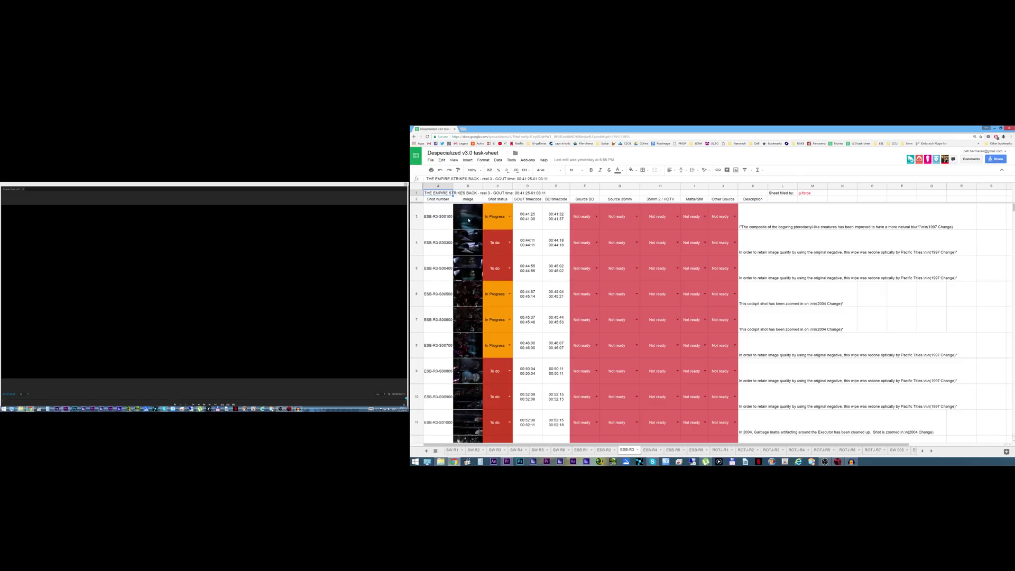
{"action": "left_click", "coordinate": [468, 219]}
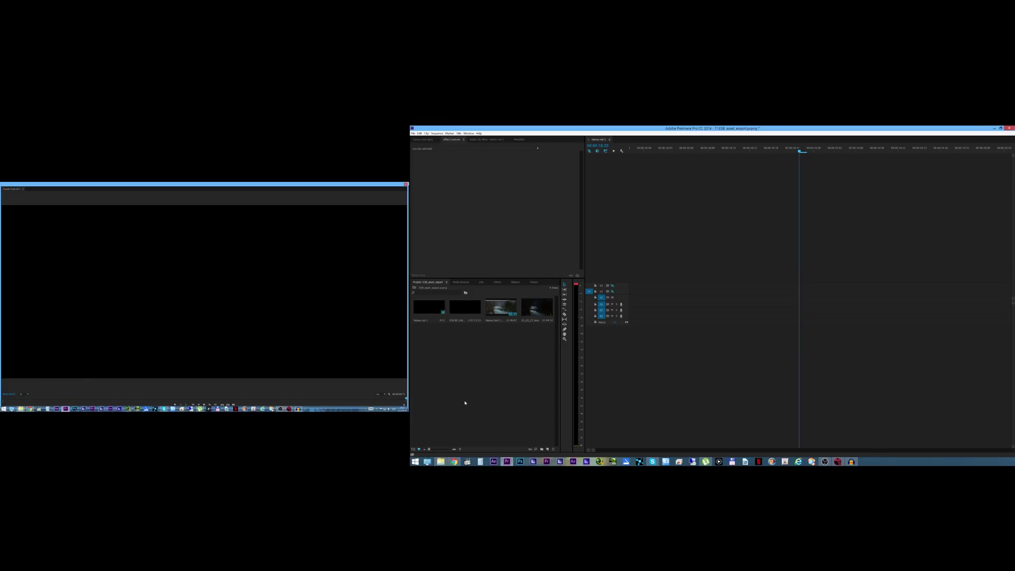
In Premiere Pro, place the 1080p ESB BD clip at the start of the first video track and preview its opening logo
{"action": "left_click", "coordinate": [463, 396]}
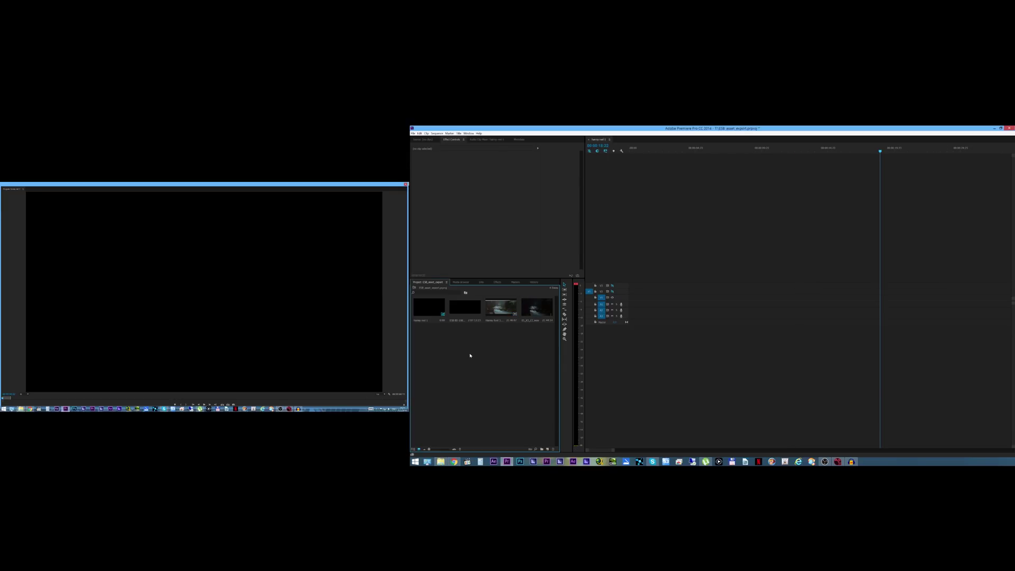
{"action": "left_click_drag", "start_coordinate": [463, 307], "coordinate": [463, 339]}
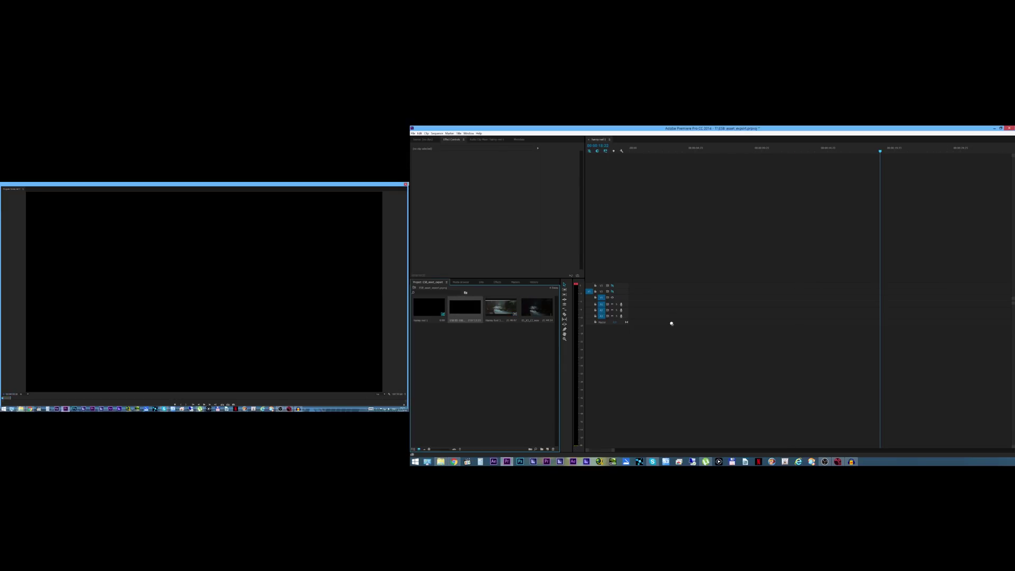
{"action": "left_click_drag", "start_coordinate": [671, 324], "coordinate": [629, 297]}
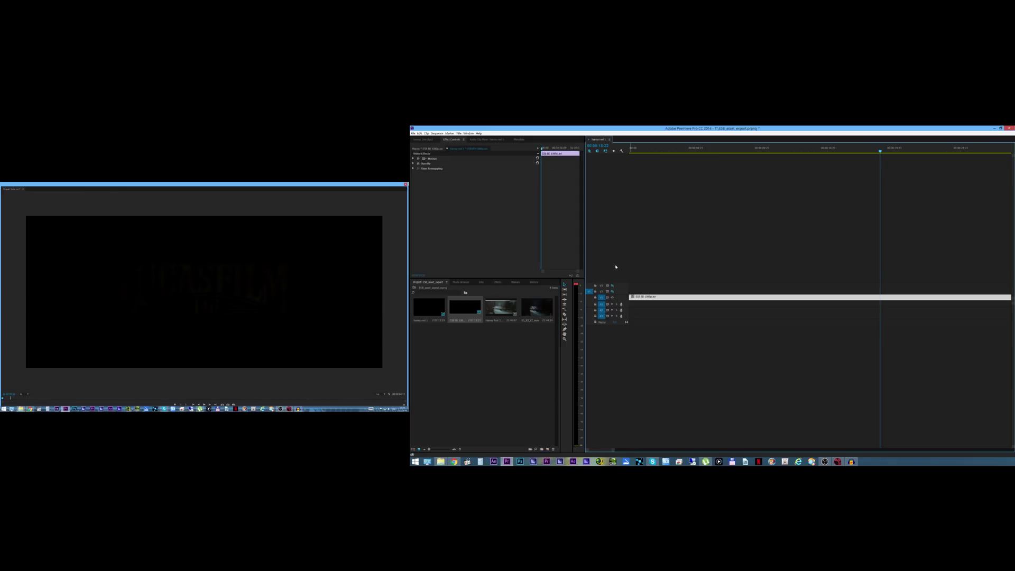
{"action": "left_click", "coordinate": [708, 153]}
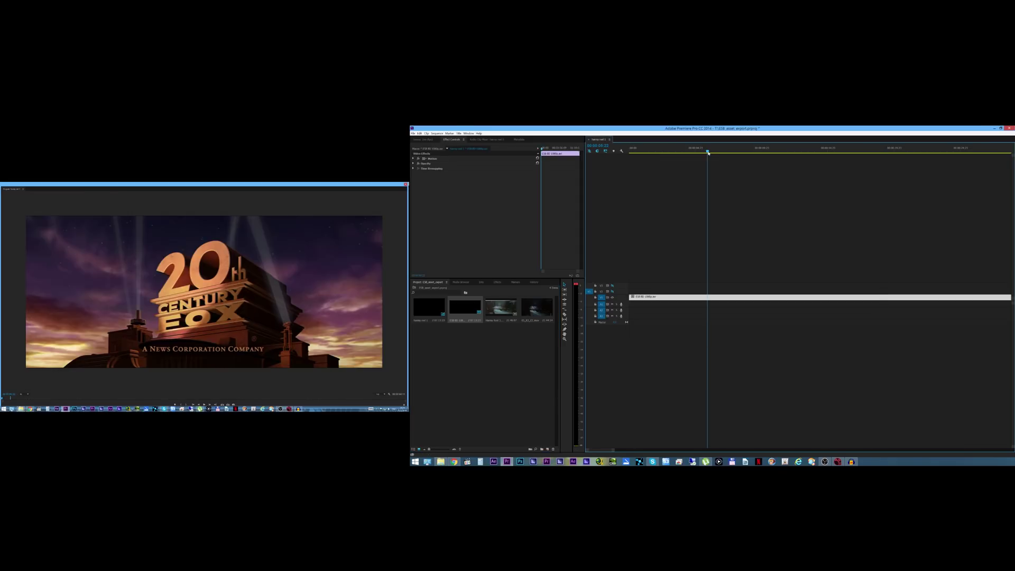
Switch to the task sheet in Chrome and check the GOUT and BD timecodes of the first ESB-R3 shot
{"action": "left_click", "coordinate": [453, 461]}
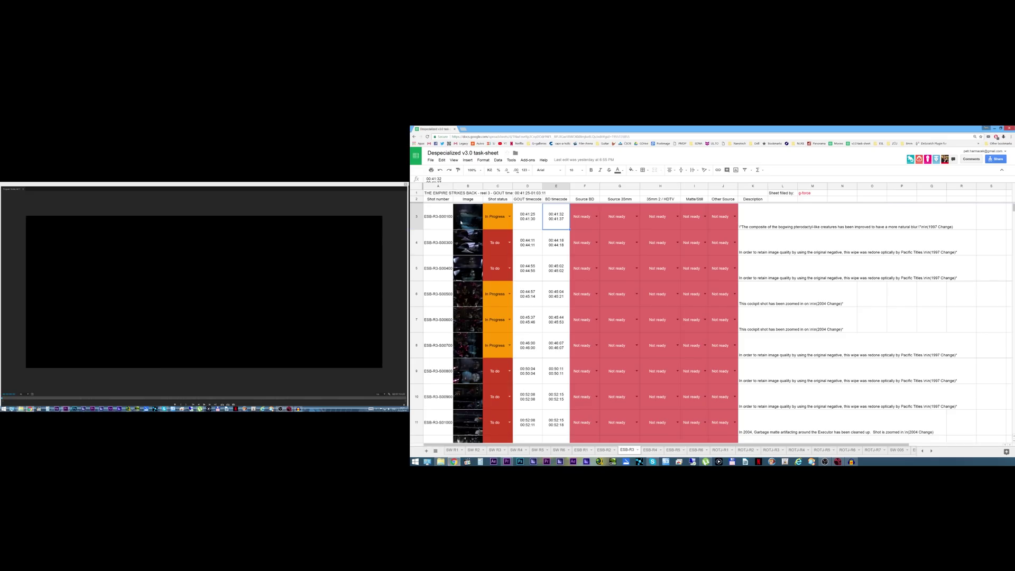
{"action": "left_click", "coordinate": [525, 227]}
{"action": "left_click", "coordinate": [553, 225]}
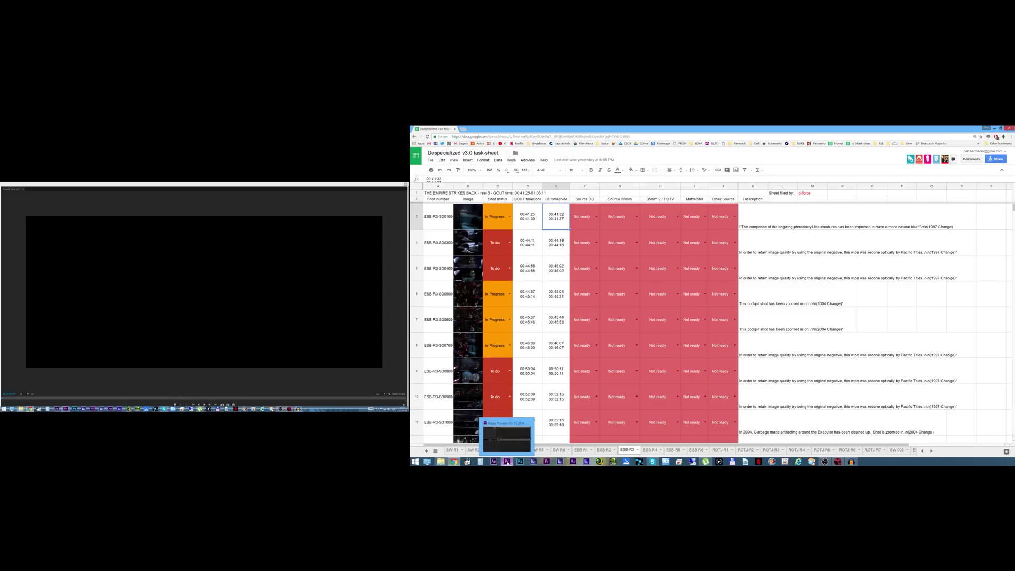
Back in Premiere Pro, move the playhead to the beginning of the swamp shot that follows the helmeted pilot
{"action": "left_click", "coordinate": [506, 461]}
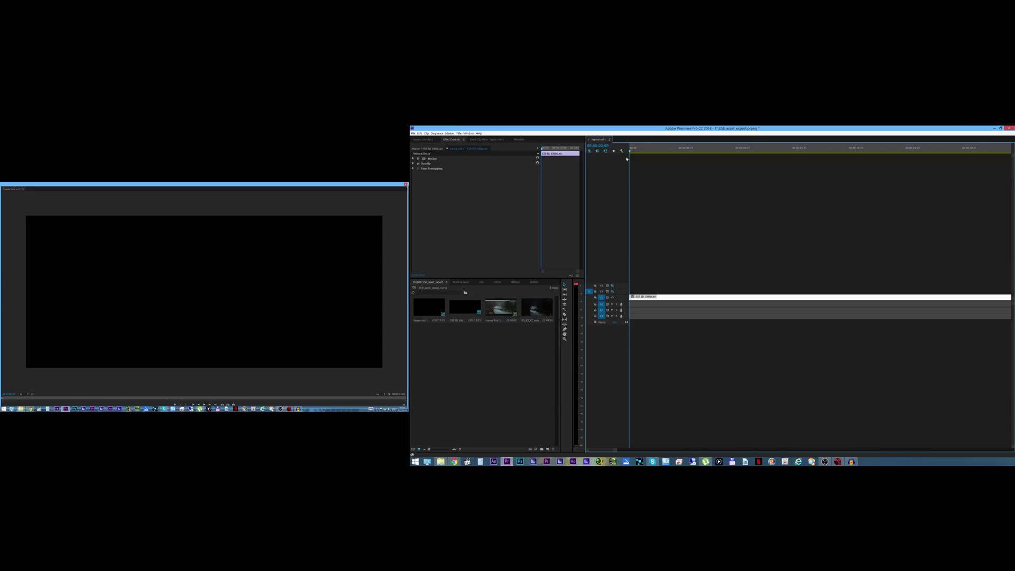
{"action": "left_click_drag", "start_coordinate": [629, 151], "coordinate": [987, 151]}
{"action": "left_click_drag", "start_coordinate": [614, 450], "coordinate": [1003, 425]}
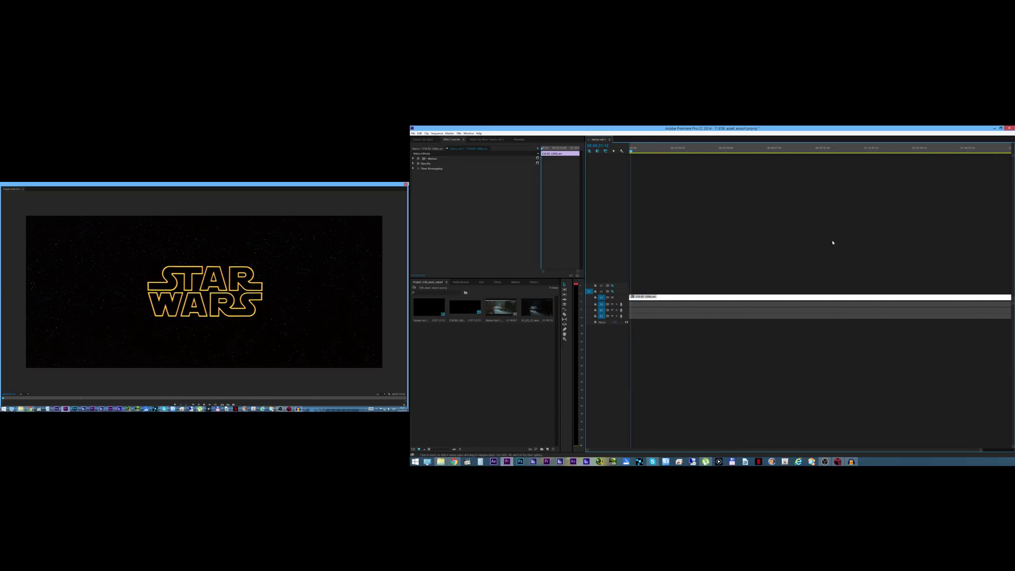
{"action": "left_click_drag", "start_coordinate": [774, 151], "coordinate": [762, 152]}
{"action": "key", "text": "="}
{"action": "key", "text": "="}
{"action": "key", "text": "="}
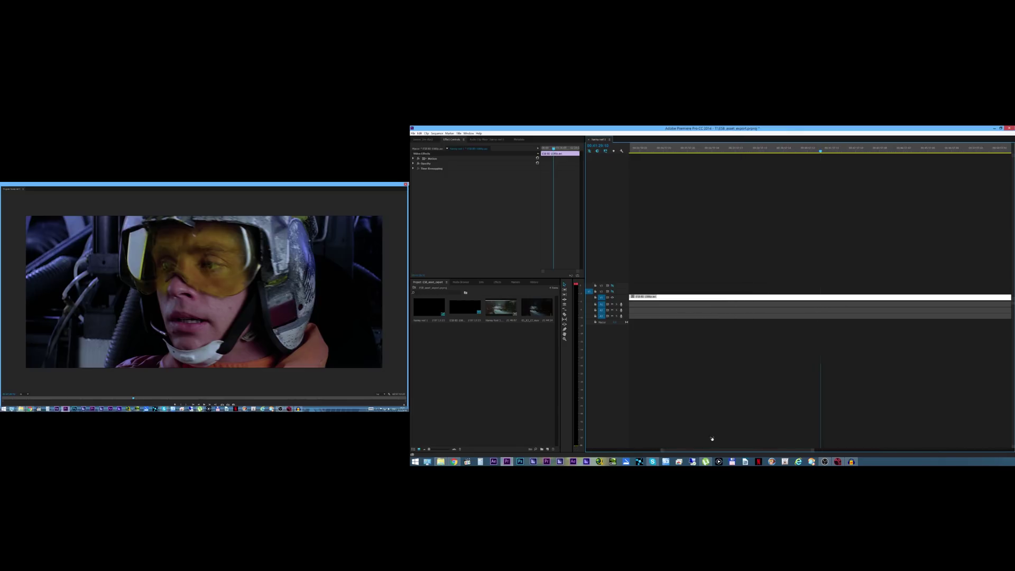
{"action": "key", "text": "space"}
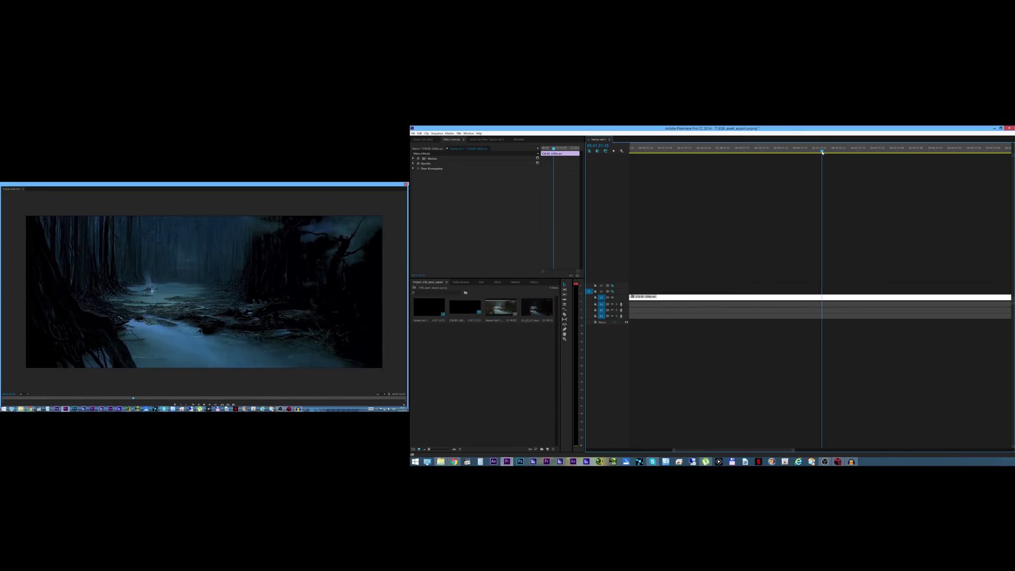
Split the clip just before the swamp shot begins and ripple delete the footage preceding the cut
{"action": "key", "text": "="}
{"action": "key", "text": "="}
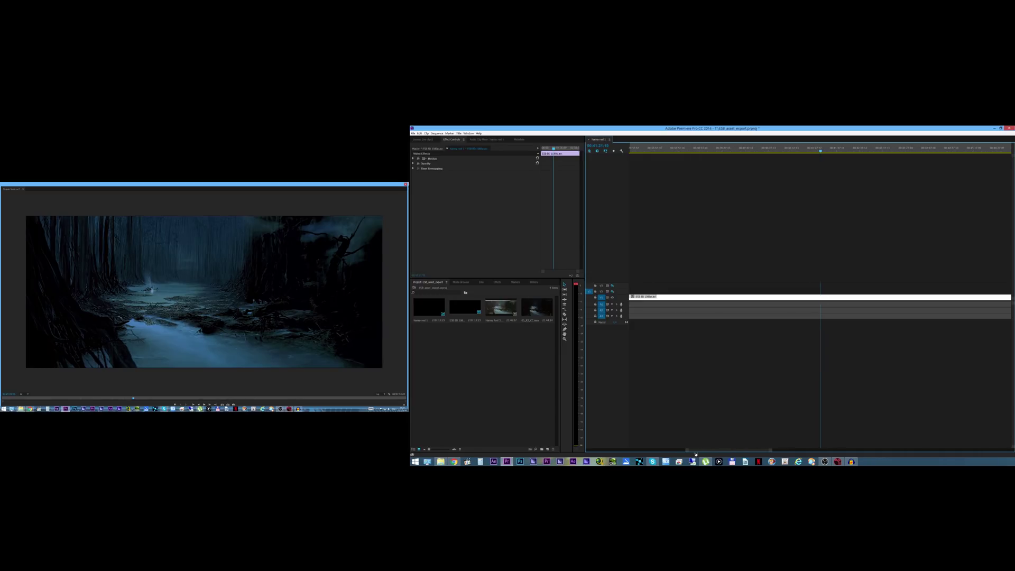
{"action": "key", "text": "Left"}
{"action": "key", "text": "Left"}
{"action": "key", "text": "Left"}
{"action": "key", "text": "Left"}
{"action": "key", "text": "Left"}
{"action": "key", "text": "Right"}
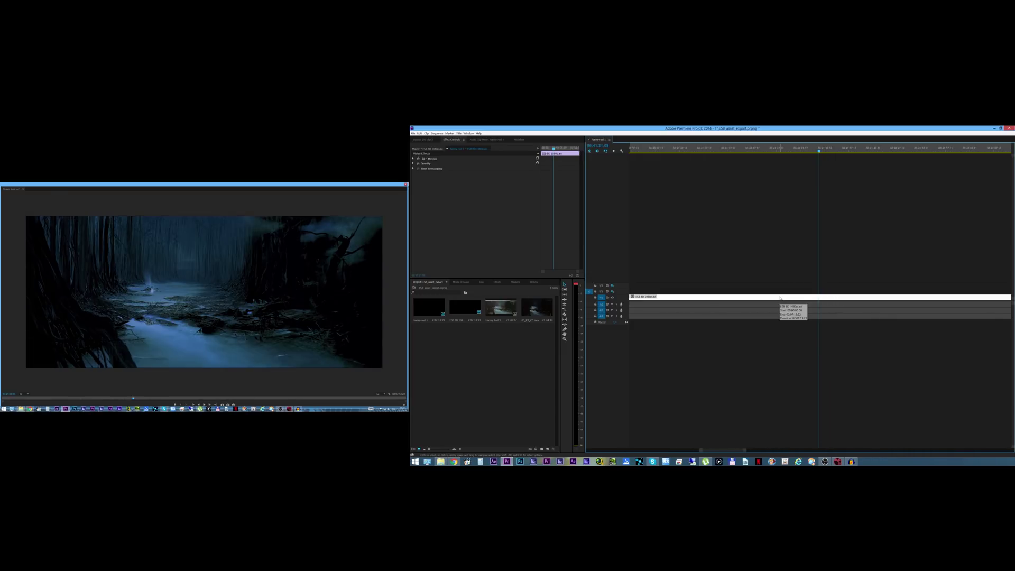
{"action": "key", "text": "Left"}
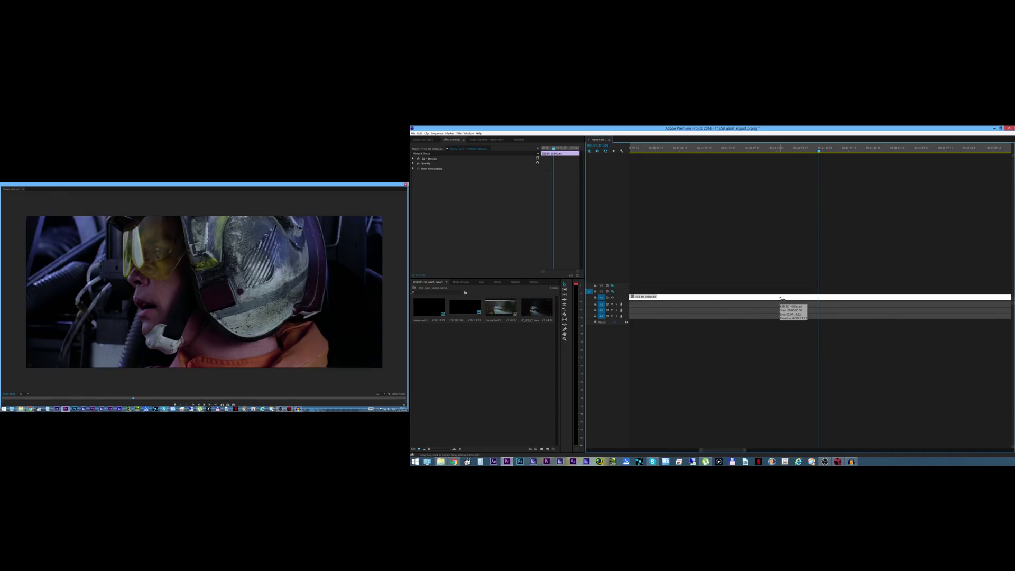
{"action": "key", "text": "ctrl+k"}
{"action": "key", "text": "shift+Delete"}
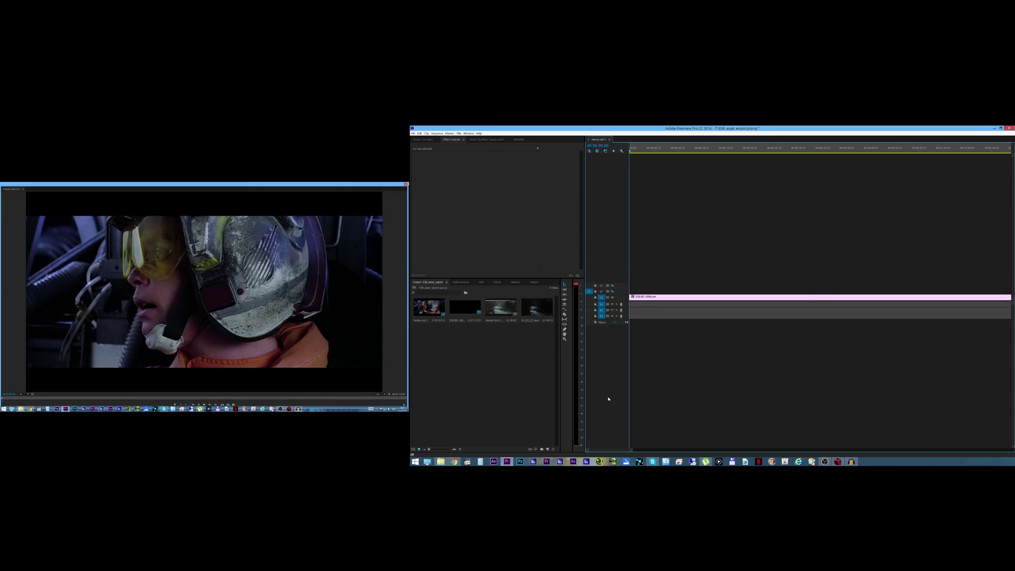
Play to the end of the swamp shot, split the clip there and mark the out point just before the cut
{"action": "key", "text": "space"}
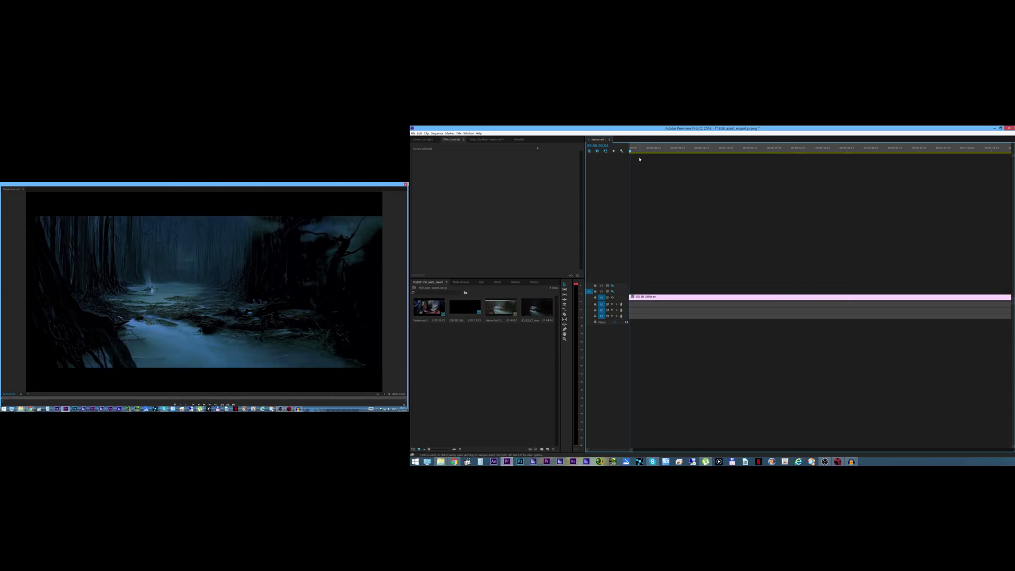
{"action": "left_click", "coordinate": [662, 299]}
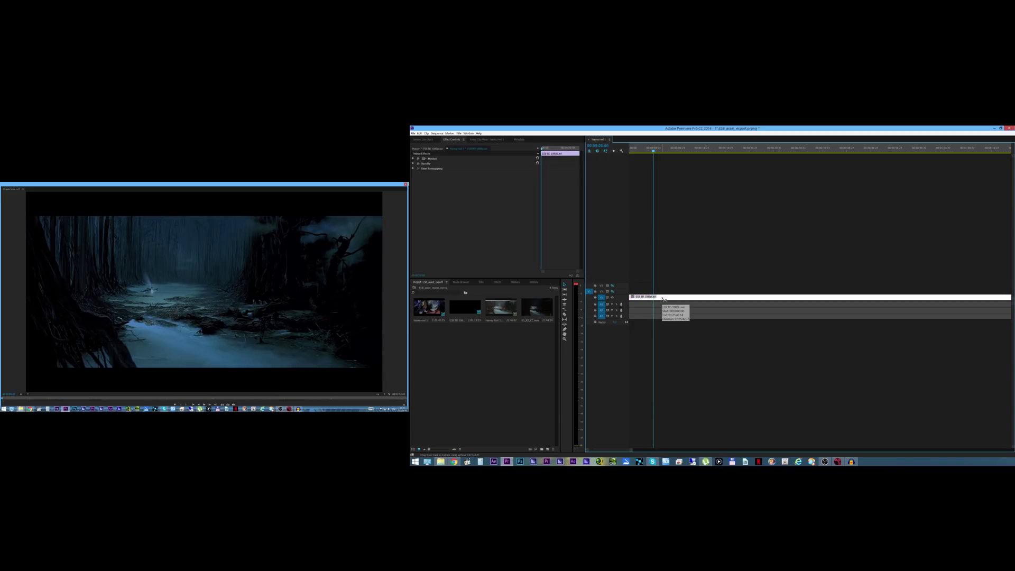
{"action": "key", "text": "ctrl+k"}
{"action": "key", "text": "Right"}
{"action": "key", "text": "o"}
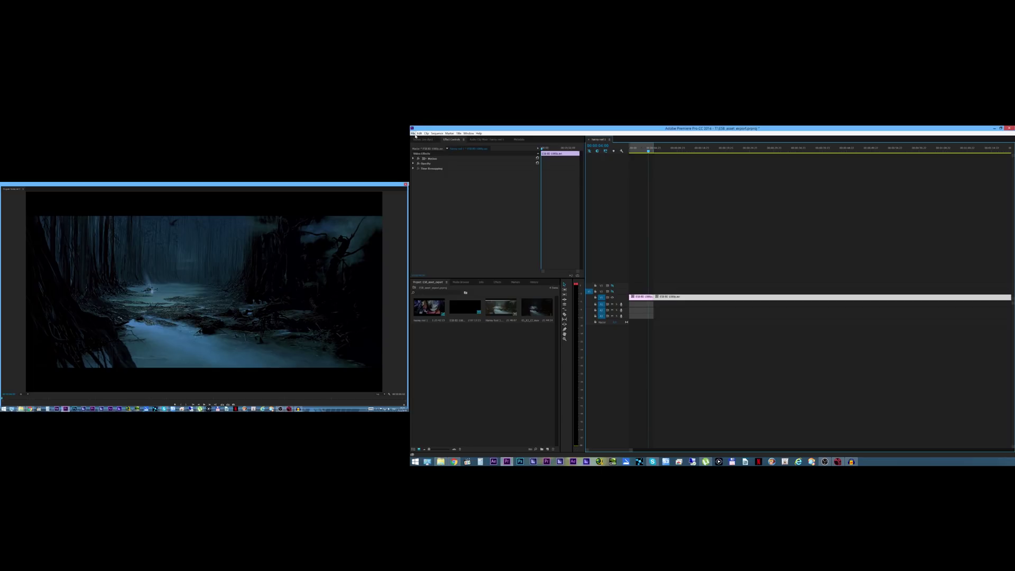
Open the media export settings for the marked shot, edit the output frame height and set source scaling to Scale To Fill
{"action": "left_click", "coordinate": [413, 134]}
{"action": "mouse_move", "coordinate": [460, 259]}
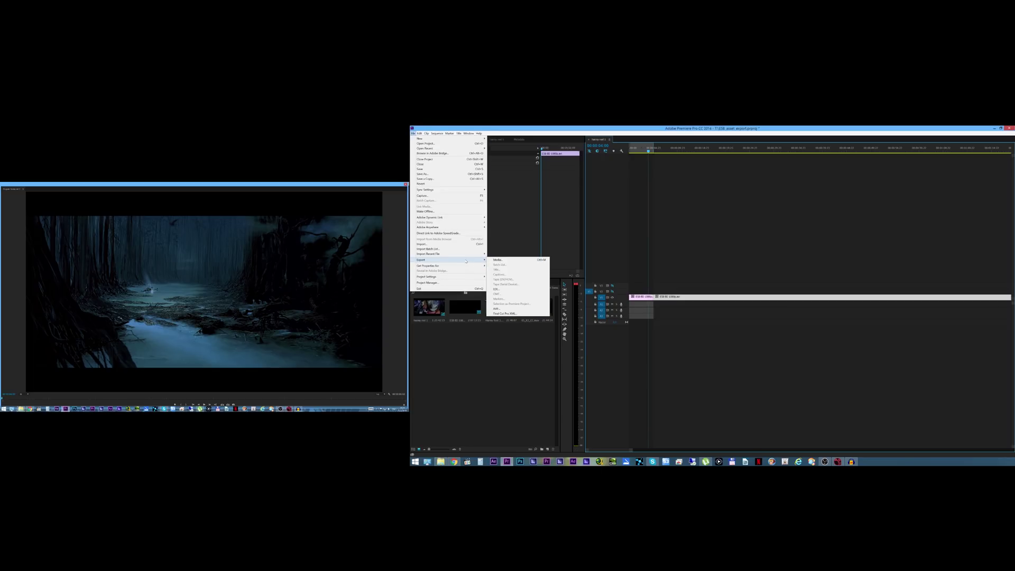
{"action": "left_click", "coordinate": [507, 259]}
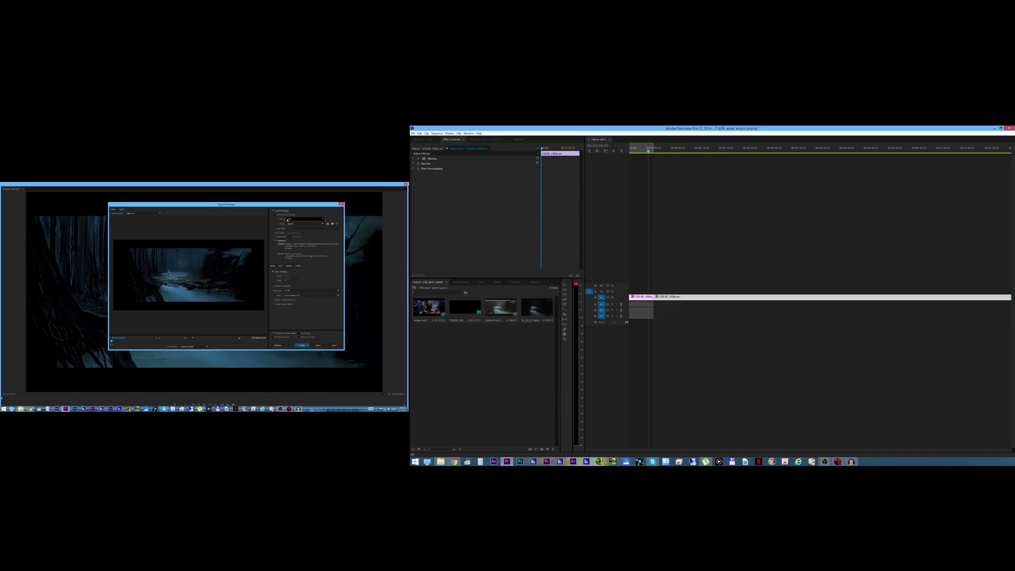
{"action": "left_click", "coordinate": [287, 280]}
{"action": "key", "text": "Return"}
{"action": "left_click", "coordinate": [287, 280]}
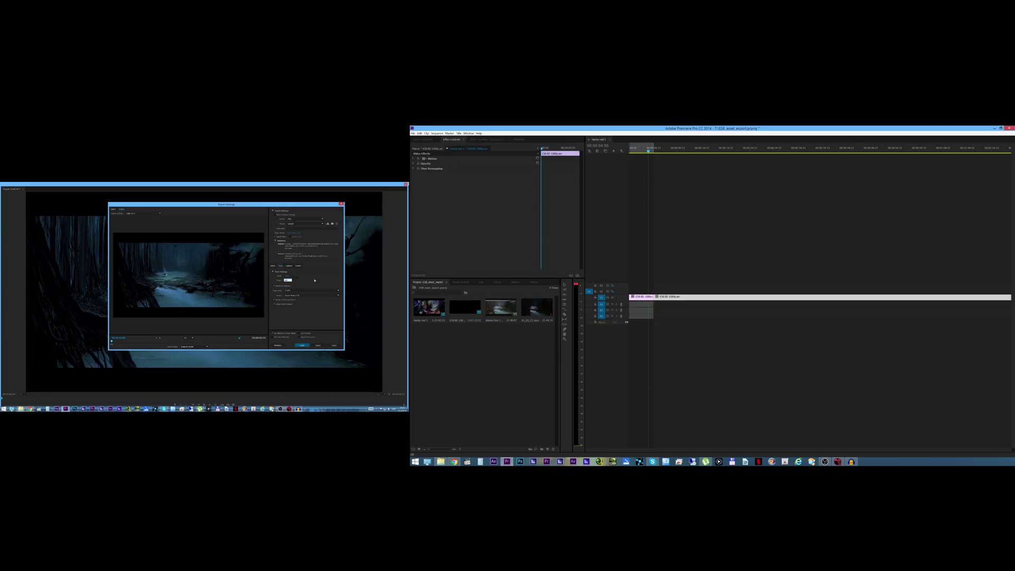
{"action": "key", "text": "Return"}
{"action": "left_click", "coordinate": [143, 213]}
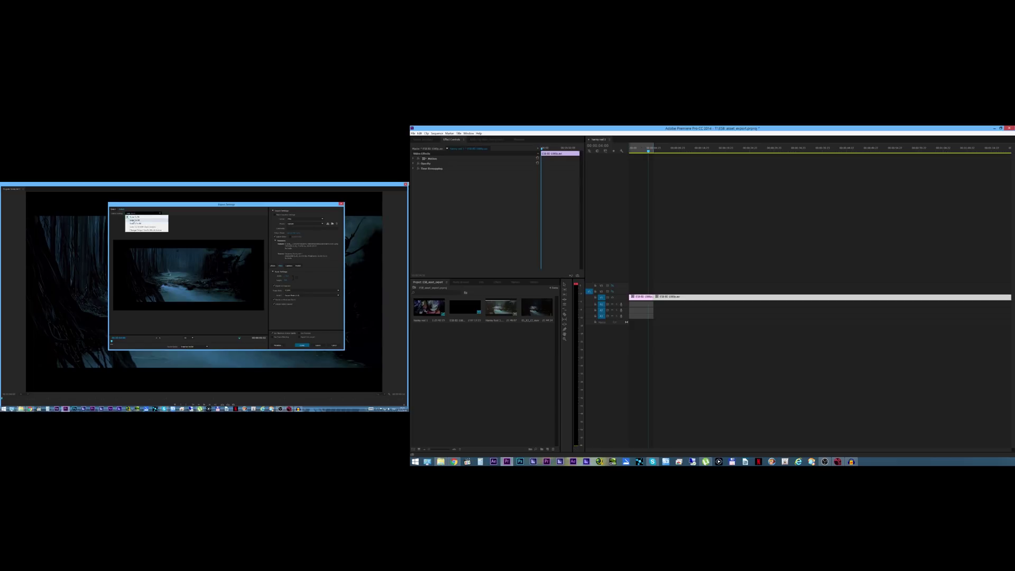
{"action": "left_click", "coordinate": [134, 220]}
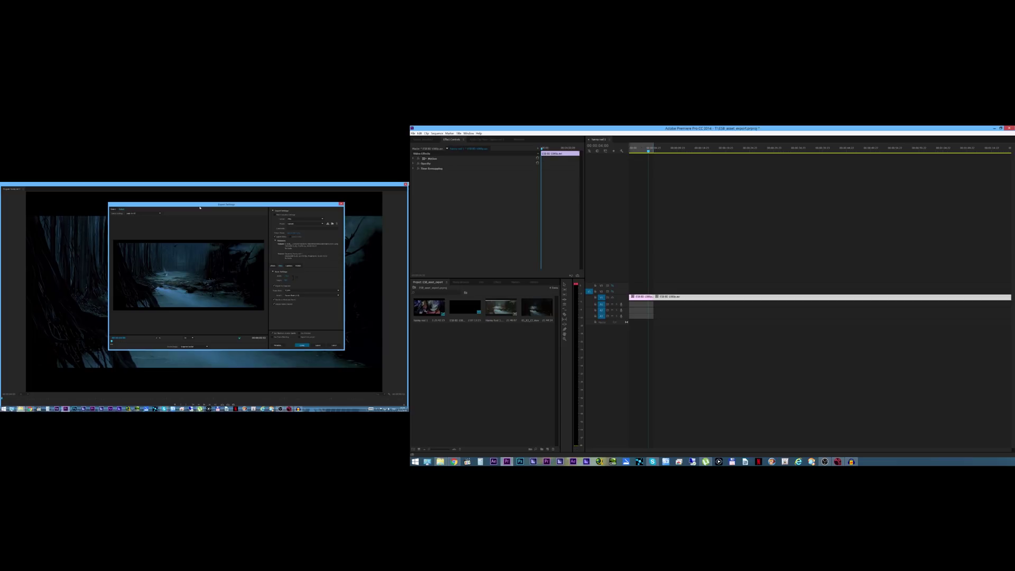
Return to the ESB-R3 task sheet in Chrome and look up the shot numbers of the first two shots
{"action": "left_click", "coordinate": [30, 408]}
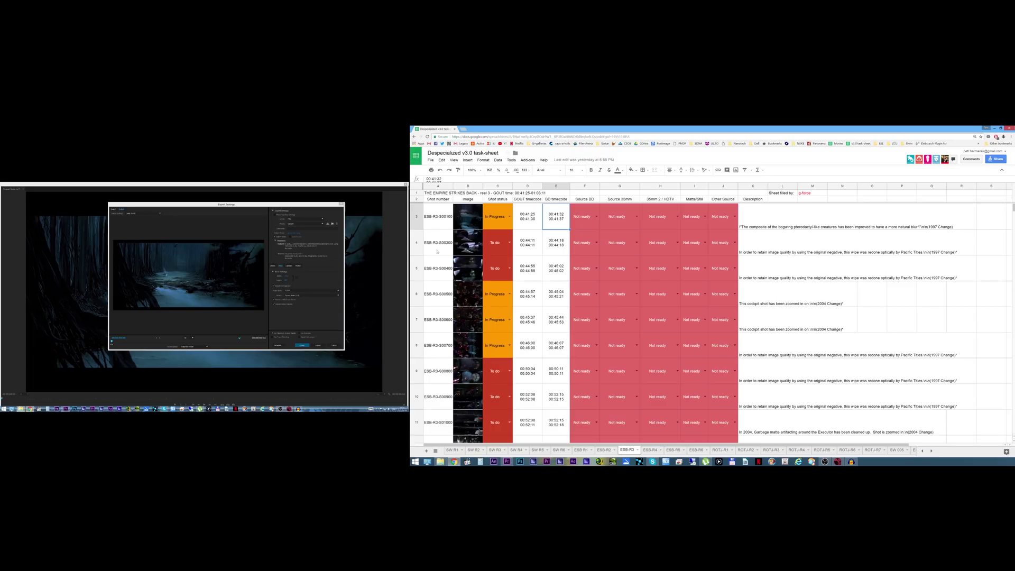
{"action": "double_click", "coordinate": [441, 217]}
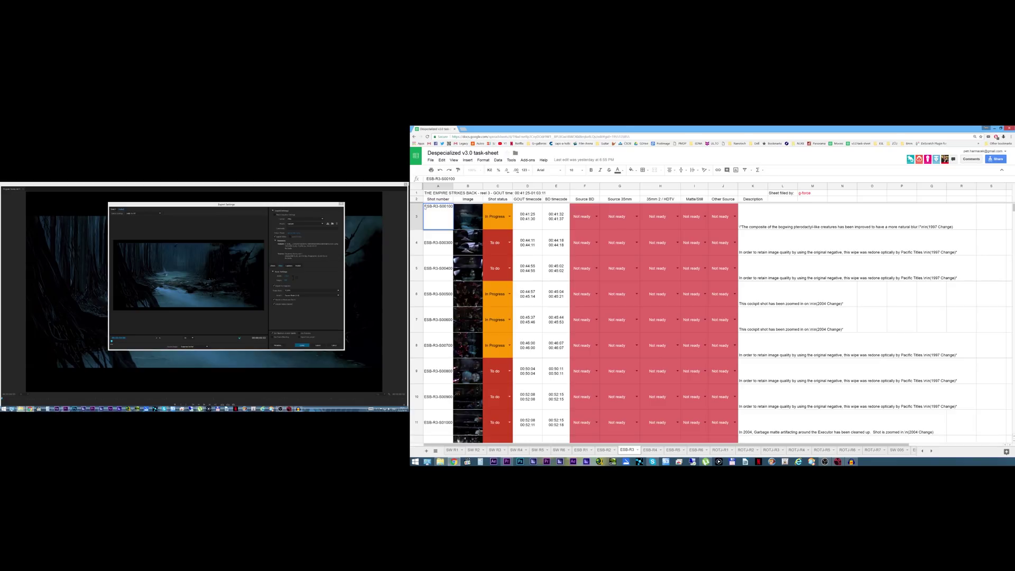
{"action": "left_click_drag", "start_coordinate": [423, 206], "coordinate": [453, 206]}
{"action": "left_click", "coordinate": [439, 243]}
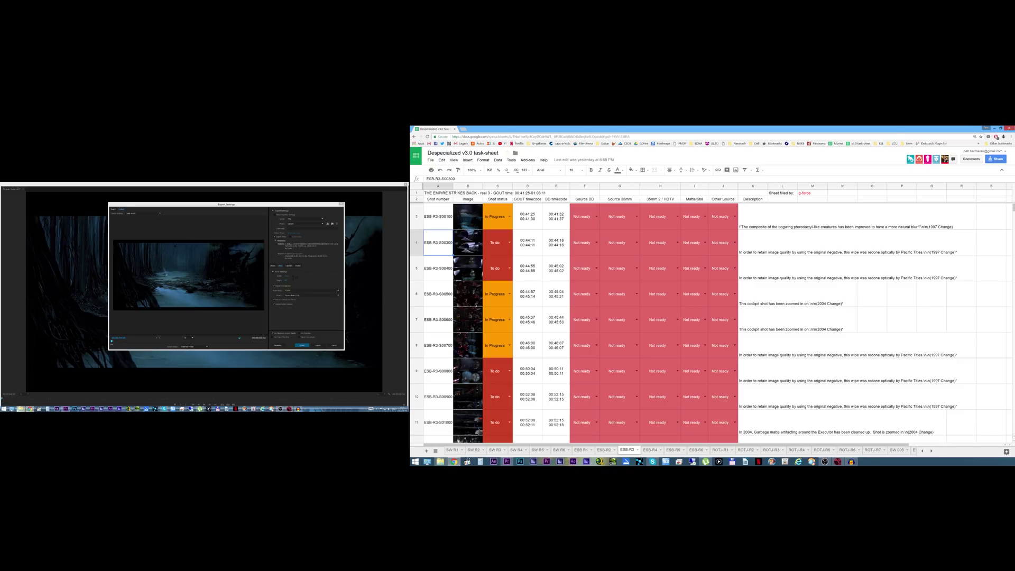
Bring up the File Explorer window that lists the shot folders
{"action": "left_click", "coordinate": [22, 409]}
{"action": "mouse_move", "coordinate": [55, 392]}
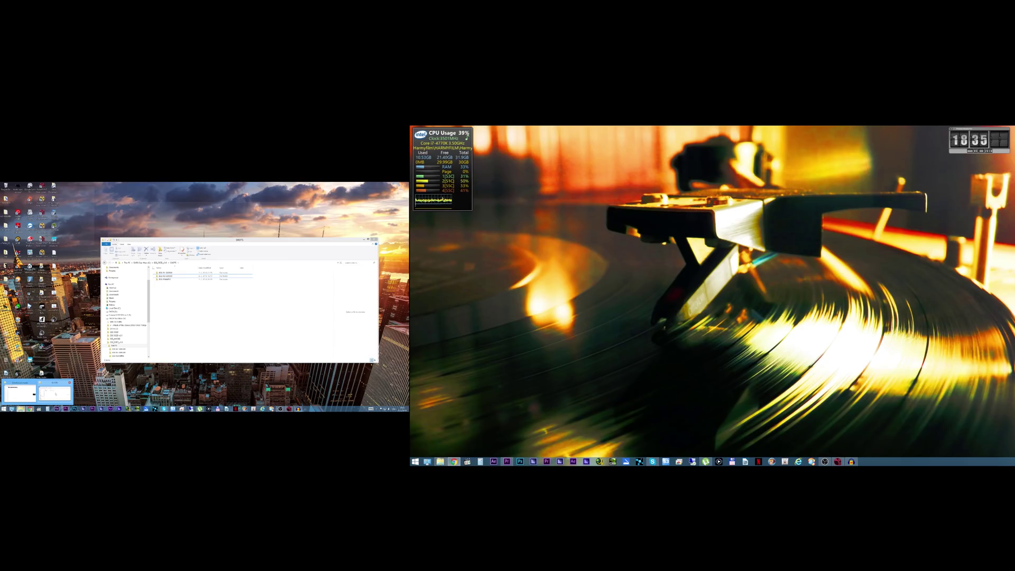
{"action": "left_click", "coordinate": [54, 392]}
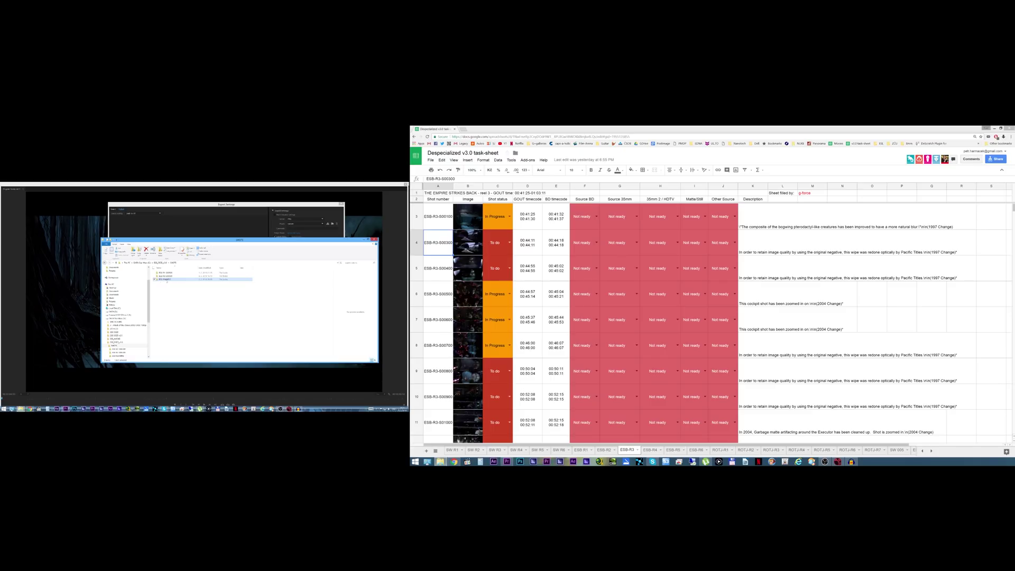
Duplicate the last shot folder in the list, rename the copy with the shot number from the task sheet, and check a shot folder's subfolders
{"action": "double_click", "coordinate": [166, 280]}
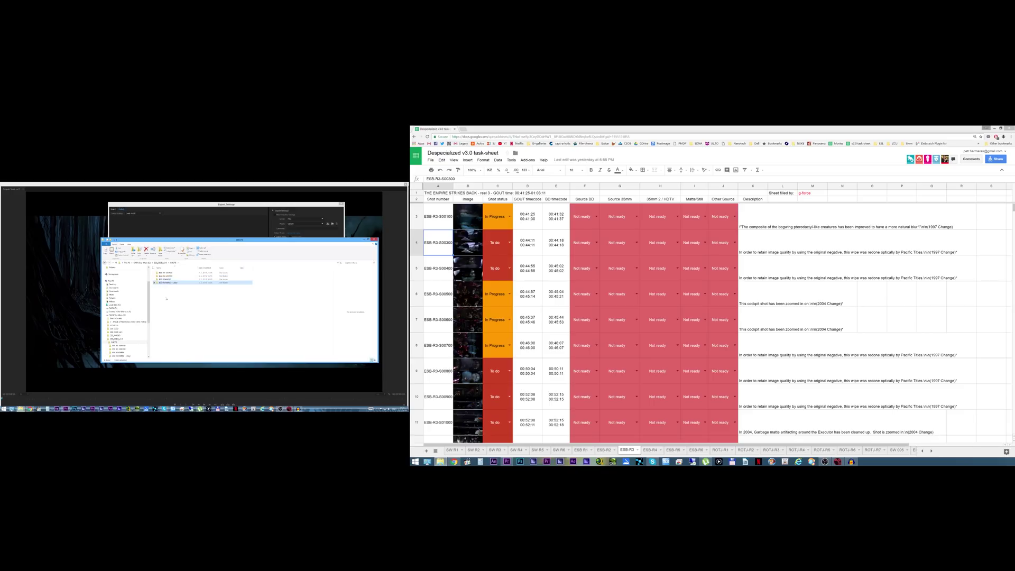
{"action": "right_click", "coordinate": [169, 283]}
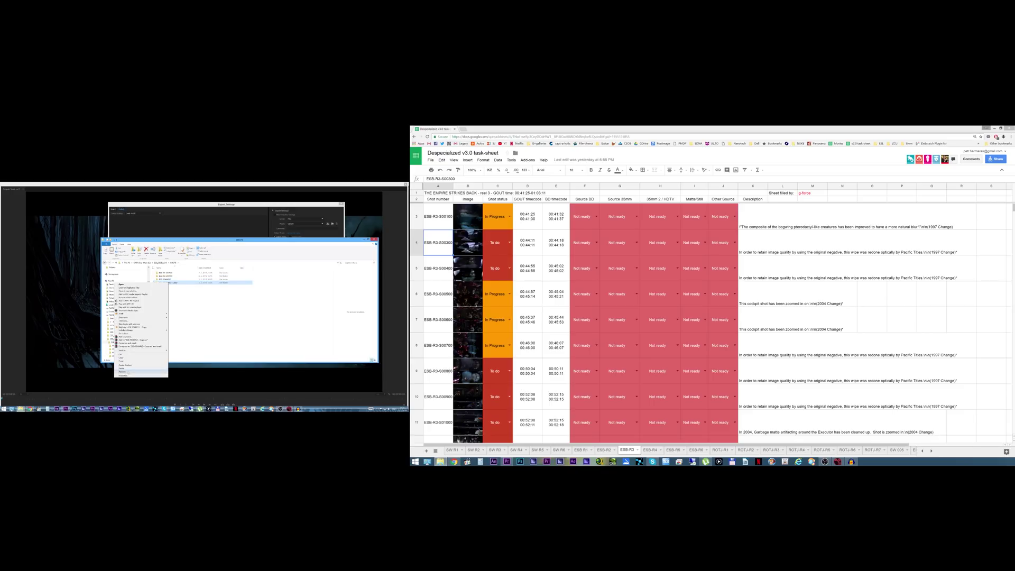
{"action": "left_click", "coordinate": [139, 371]}
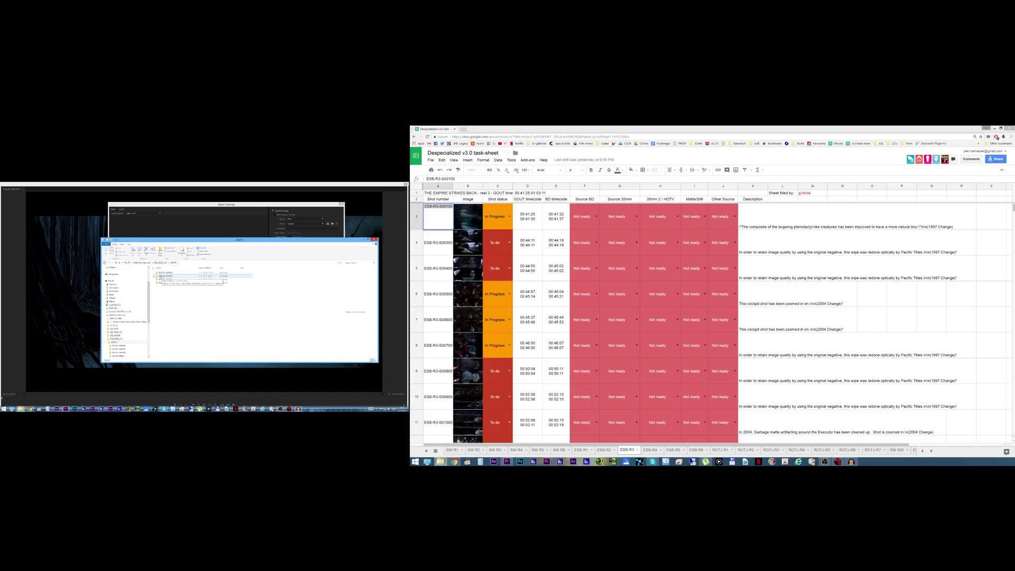
{"action": "double_click", "coordinate": [161, 276]}
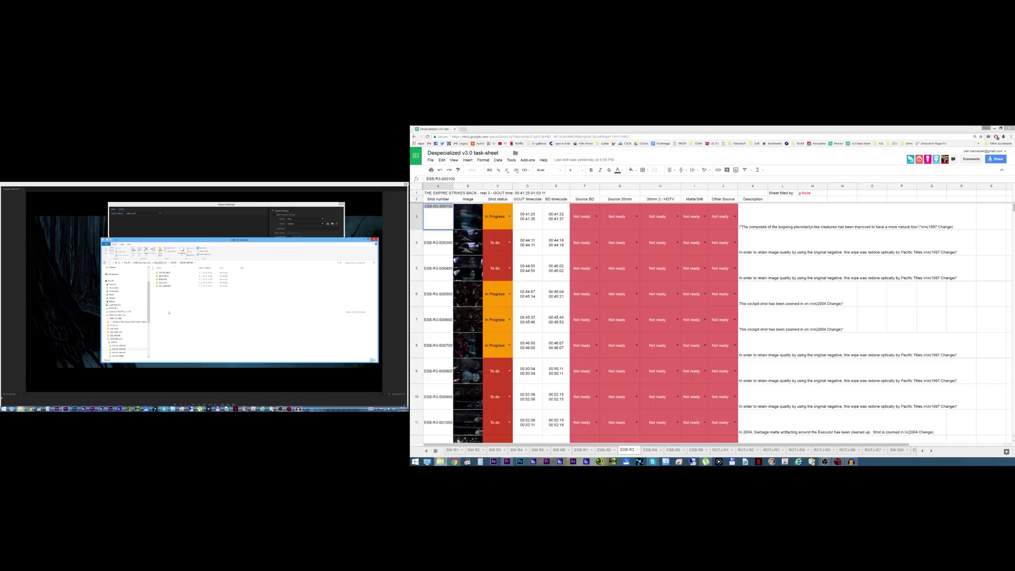
Return to the Premiere Pro export settings and point the output location to the new shot folder's Blu-ray source subfolder
{"action": "left_click", "coordinate": [258, 213]}
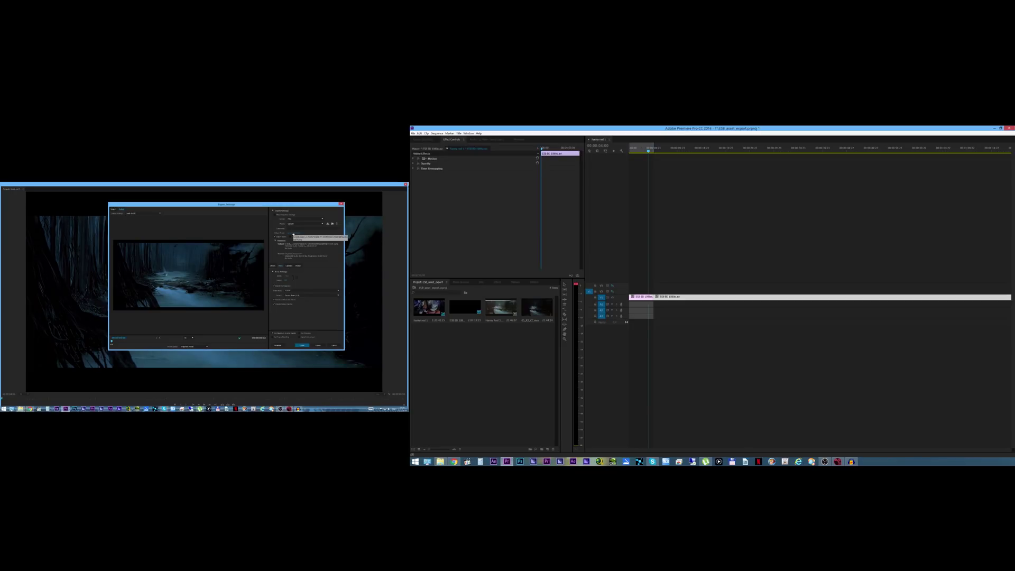
{"action": "left_click", "coordinate": [291, 234]}
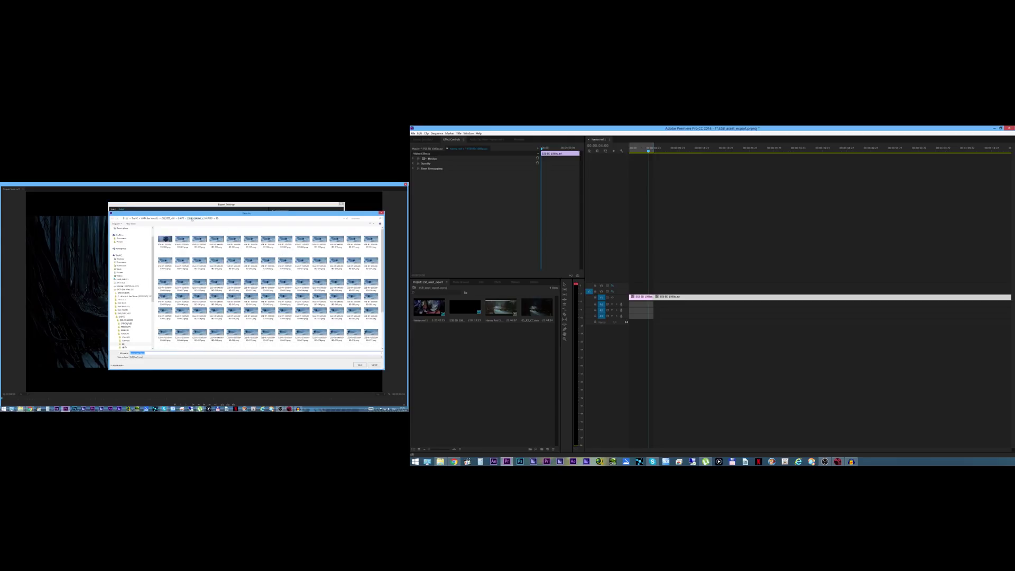
{"action": "left_click", "coordinate": [181, 218]}
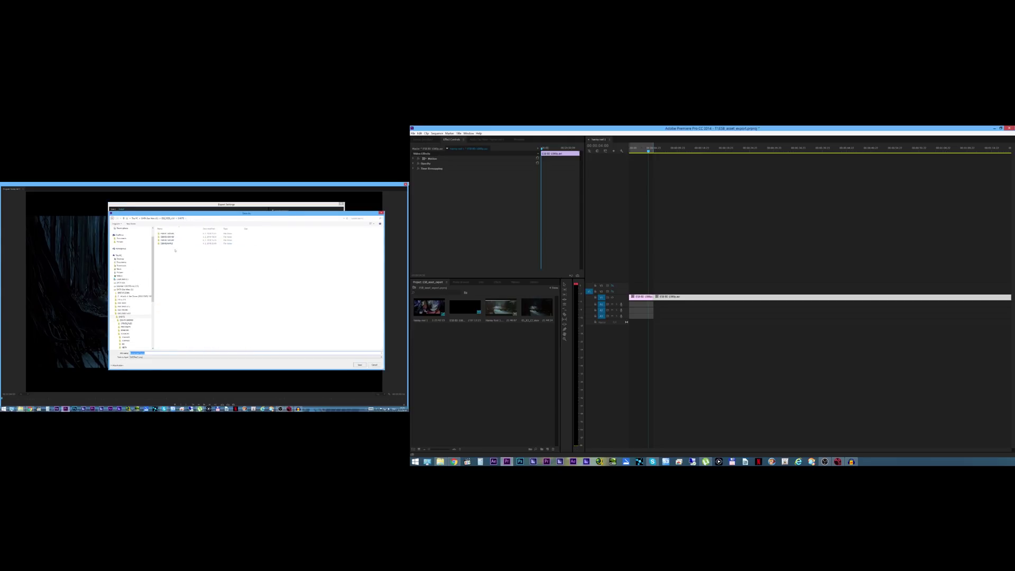
{"action": "double_click", "coordinate": [167, 233]}
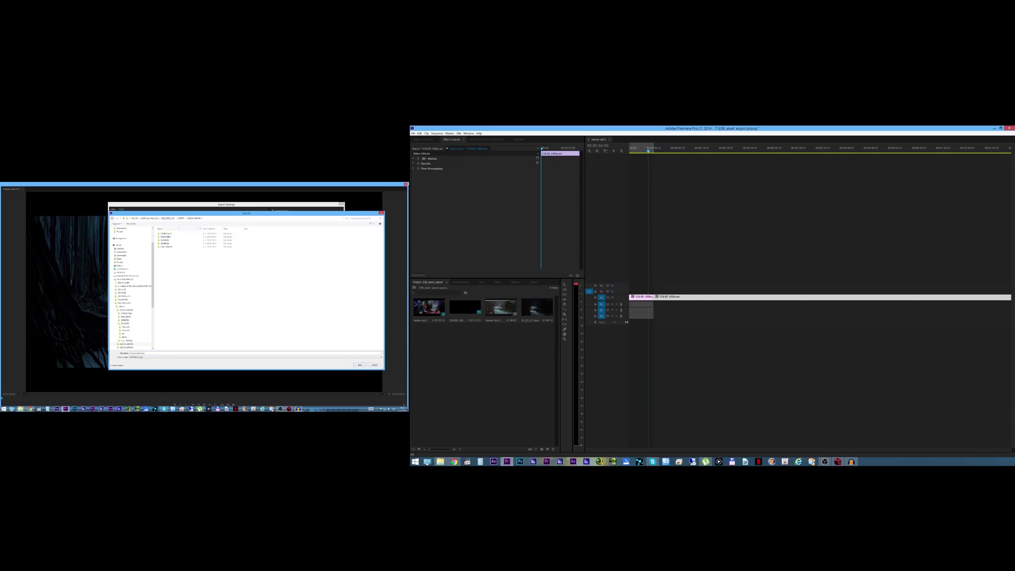
{"action": "double_click", "coordinate": [164, 243]}
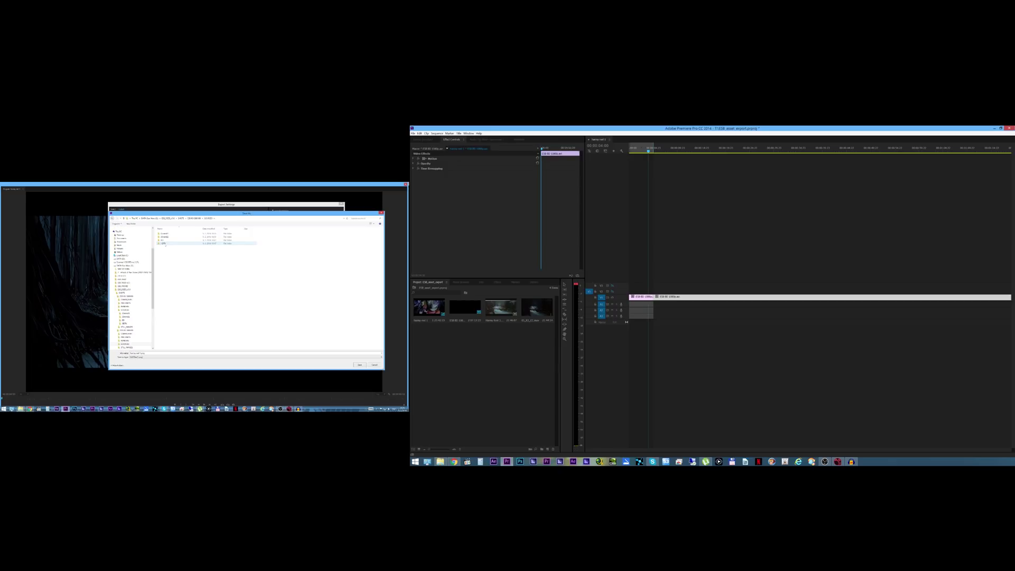
{"action": "double_click", "coordinate": [165, 240]}
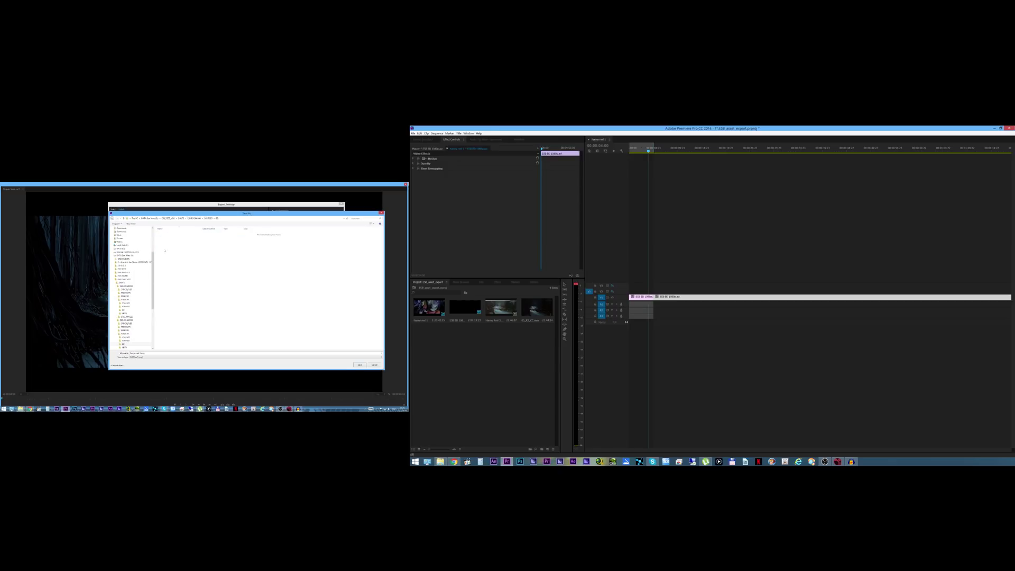
Replace the output file name with the copied shot number, save it and export the marked shot
{"action": "left_click", "coordinate": [137, 353]}
{"action": "left_click_drag", "start_coordinate": [142, 353], "coordinate": [139, 352]}
{"action": "left_click_drag", "start_coordinate": [140, 353], "coordinate": [121, 357]}
{"action": "key", "text": "ctrl+v"}
{"action": "left_click", "coordinate": [360, 365]}
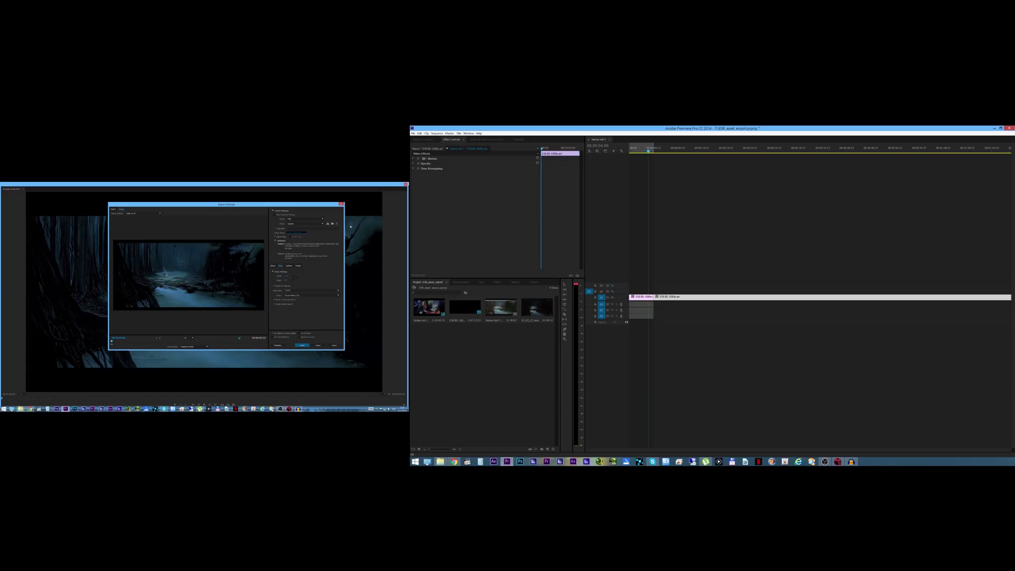
{"action": "left_click", "coordinate": [318, 345]}
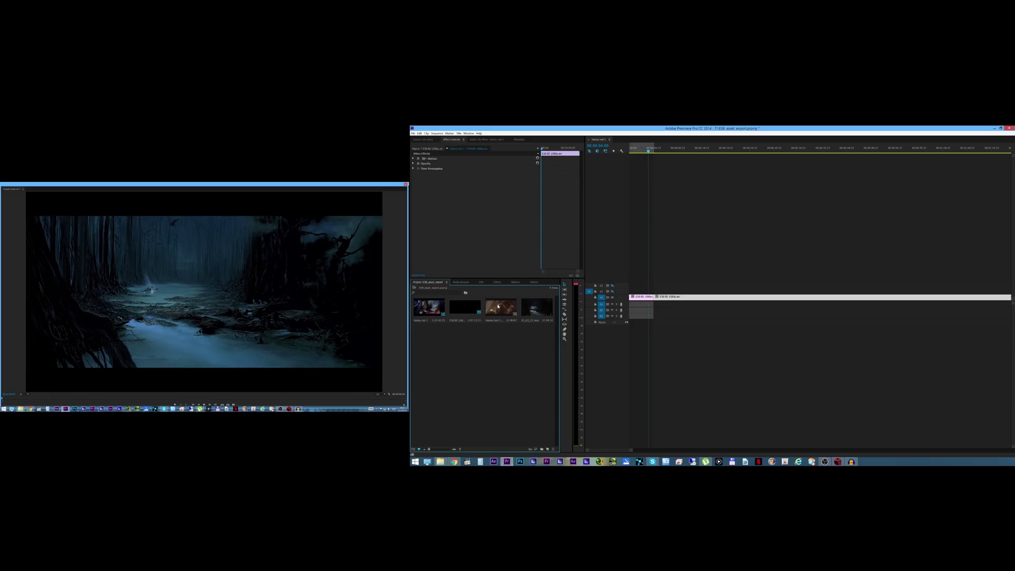
Place the film-scan reel clip on the video track above the Blu-ray clip, then unlink and delete its audio
{"action": "left_click_drag", "start_coordinate": [497, 306], "coordinate": [631, 293]}
{"action": "right_click", "coordinate": [638, 294]}
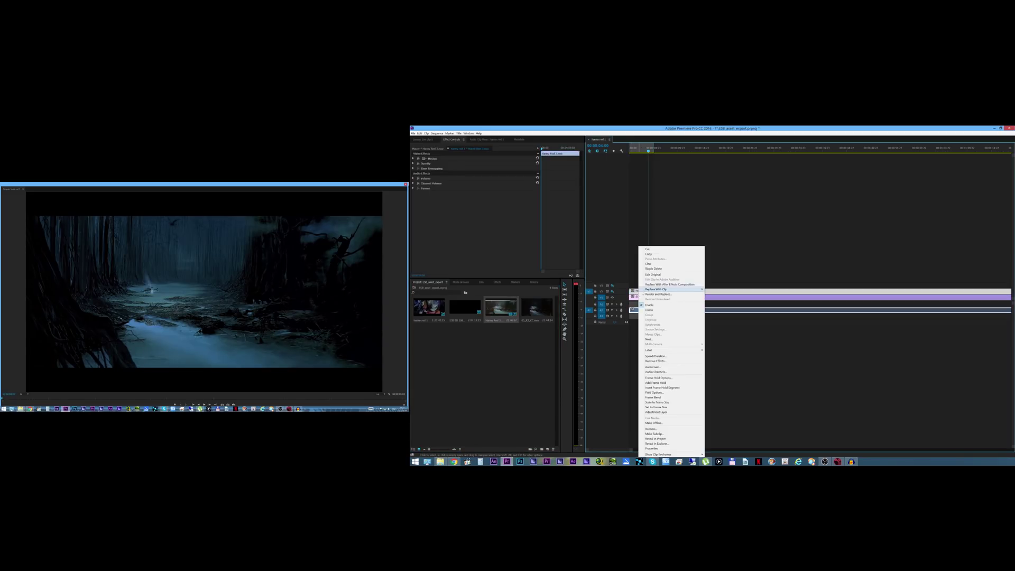
{"action": "left_click", "coordinate": [653, 311]}
{"action": "left_click", "coordinate": [644, 311]}
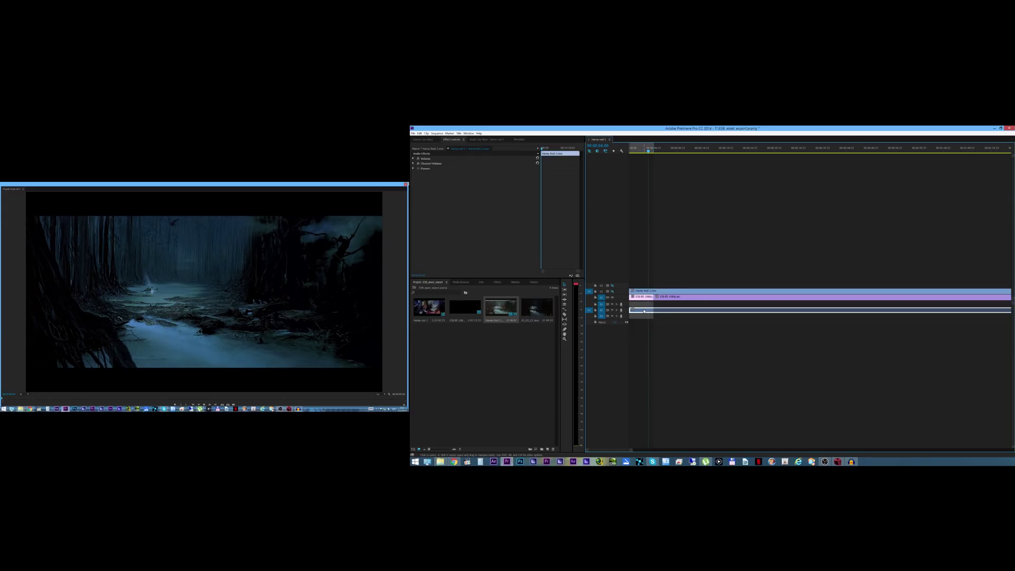
{"action": "key", "text": "Delete"}
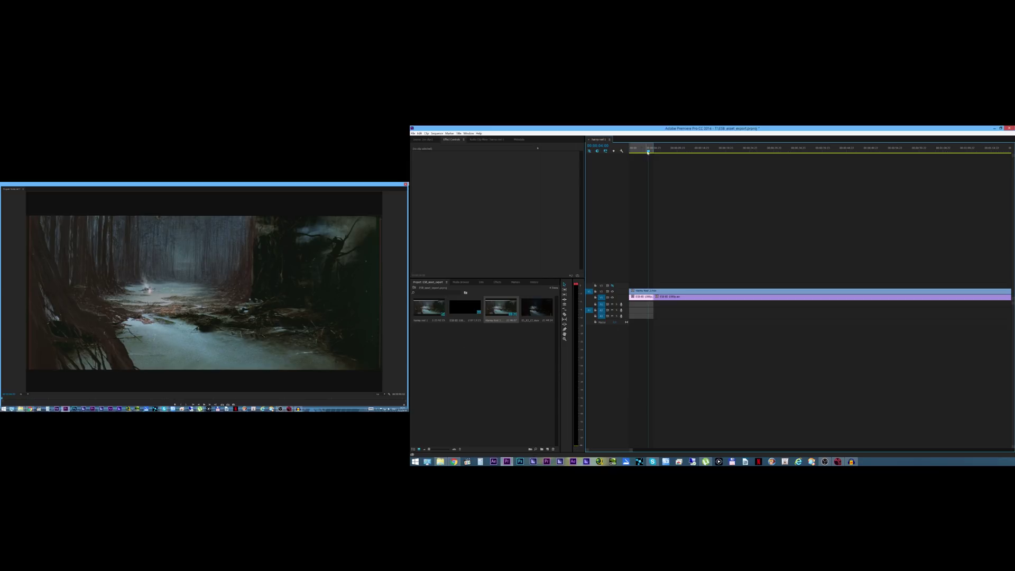
Move the playhead back into the swamp shot and toggle the upper video track's output to check the scan's sync against the Blu-ray
{"action": "left_click_drag", "start_coordinate": [648, 152], "coordinate": [643, 152]}
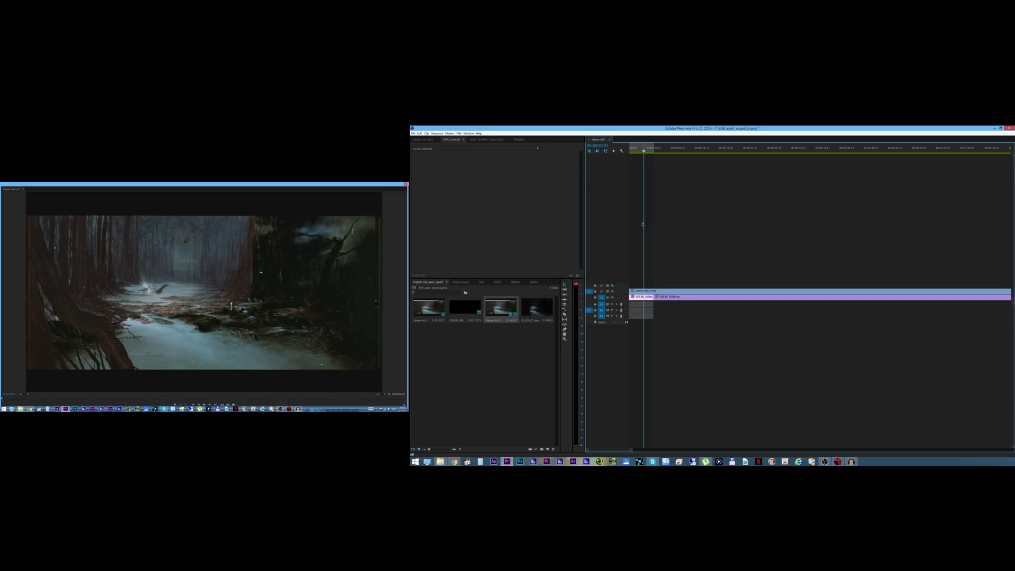
{"action": "left_click", "coordinate": [612, 291]}
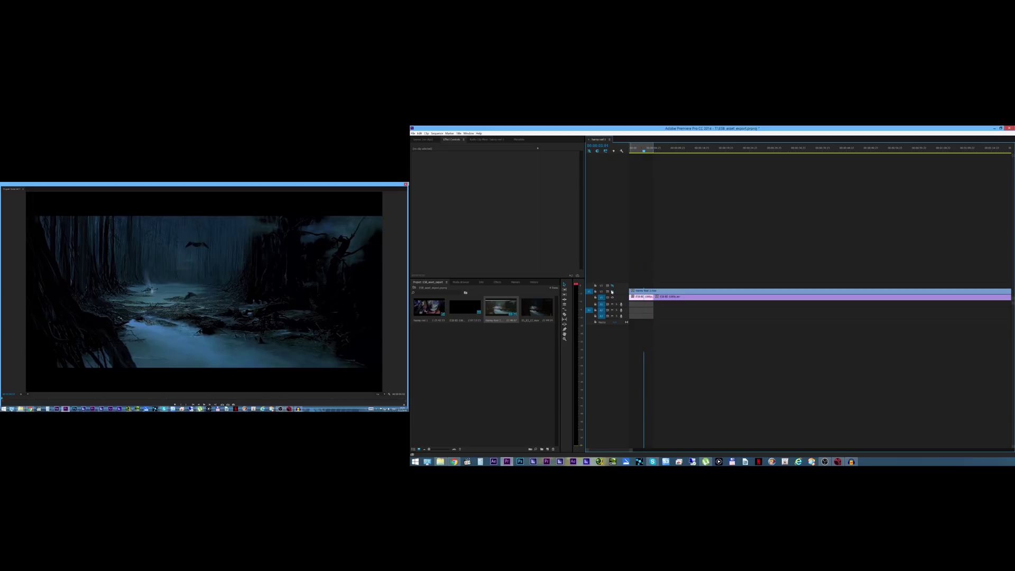
{"action": "left_click", "coordinate": [612, 292]}
{"action": "left_click", "coordinate": [612, 291]}
{"action": "left_click", "coordinate": [612, 291]}
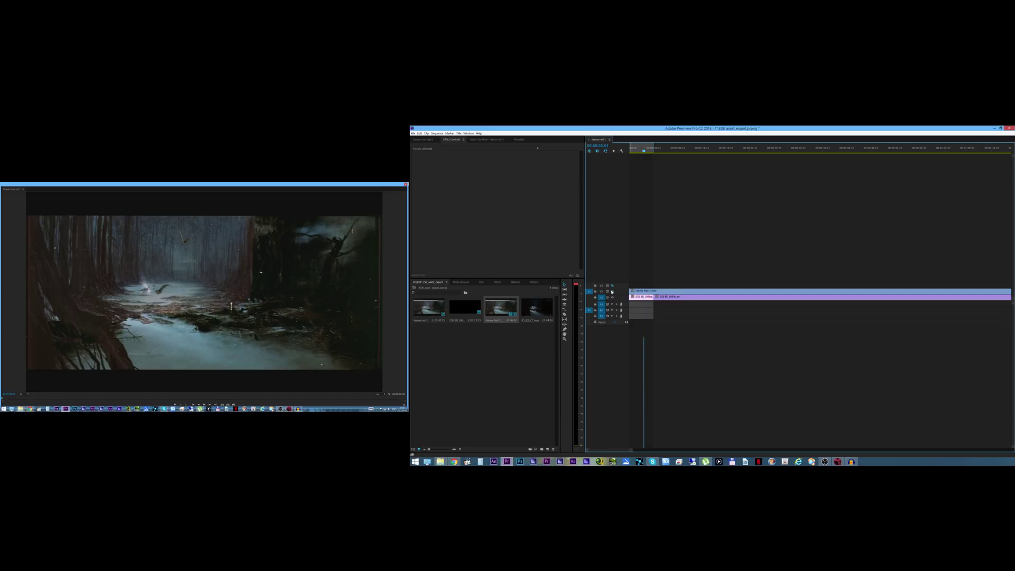
{"action": "left_click", "coordinate": [612, 292]}
{"action": "left_click", "coordinate": [612, 291]}
{"action": "left_click", "coordinate": [612, 291]}
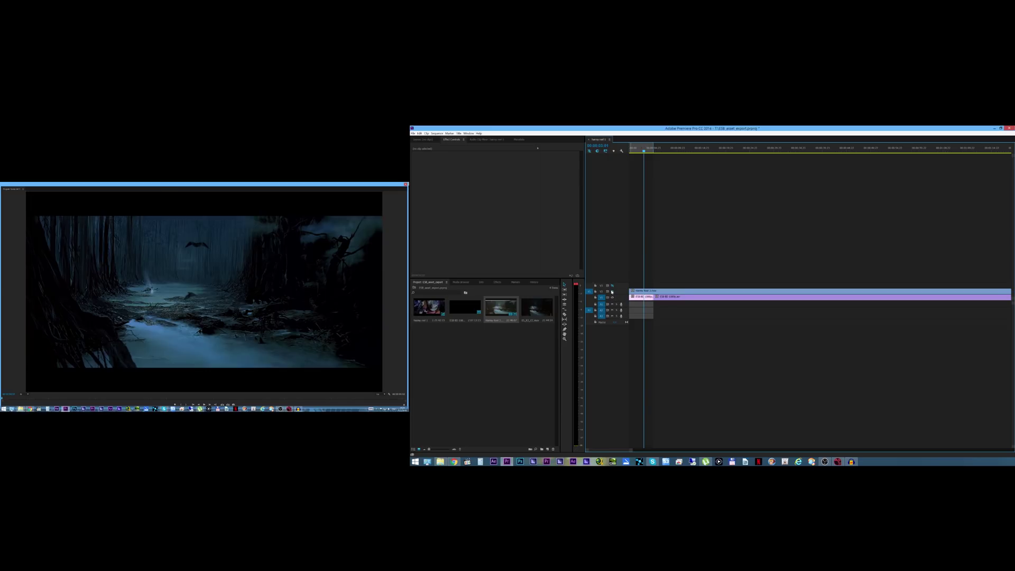
{"action": "left_click", "coordinate": [612, 291]}
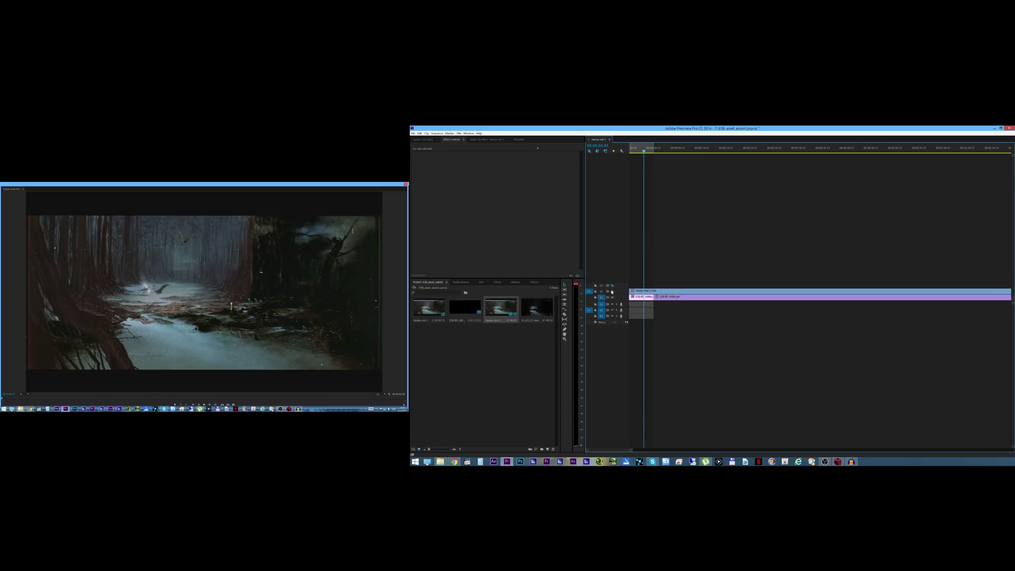
{"action": "left_click", "coordinate": [612, 291]}
{"action": "left_click", "coordinate": [612, 291]}
{"action": "left_click", "coordinate": [612, 292]}
{"action": "left_click", "coordinate": [612, 291]}
Find the end of the swamp shot in the film scan, split the clip there and align the split with the Blu-ray cut
{"action": "left_click_drag", "start_coordinate": [644, 154], "coordinate": [649, 154]}
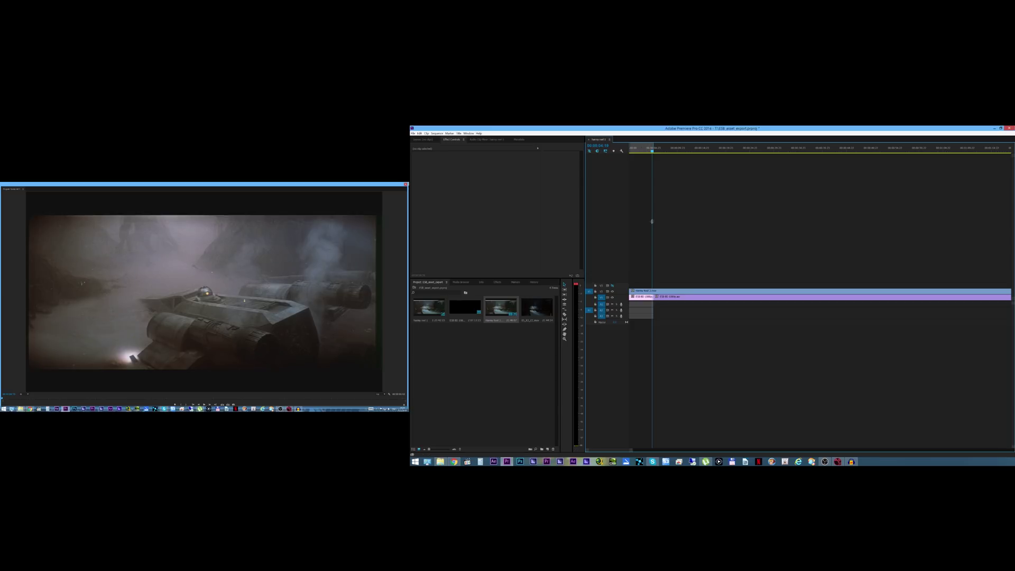
{"action": "key", "text": "Left"}
{"action": "key", "text": "Left"}
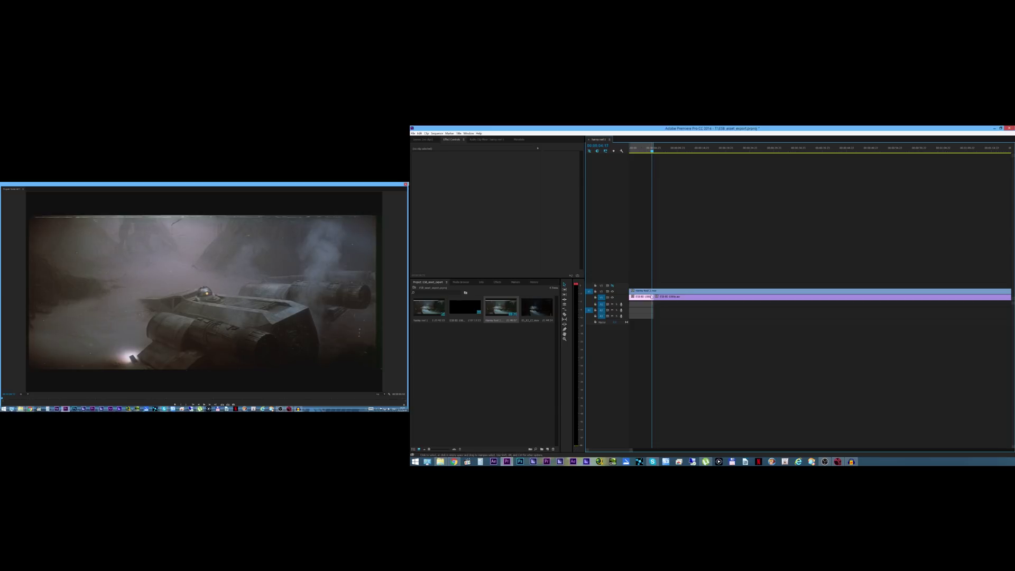
{"action": "left_click", "coordinate": [645, 290]}
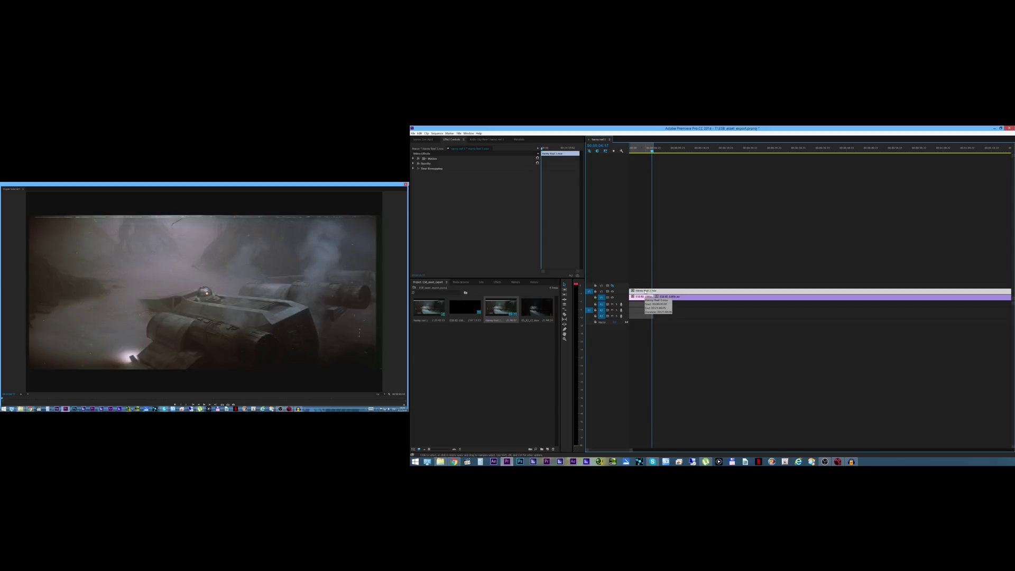
{"action": "key", "text": "Left"}
{"action": "key", "text": "Right"}
{"action": "key", "text": "ctrl+k"}
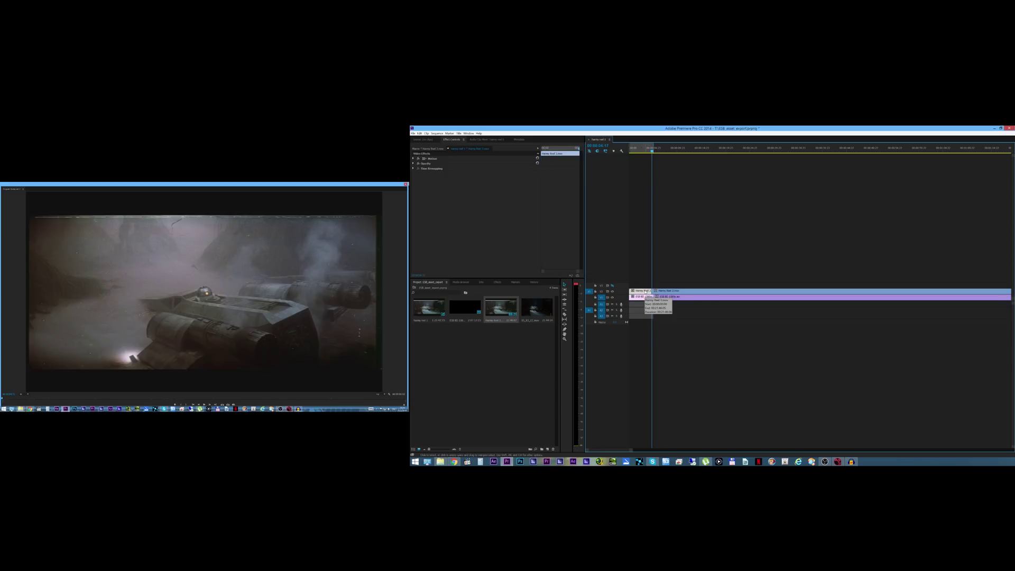
{"action": "mouse_move", "coordinate": [660, 292]}
{"action": "left_mouse_down"}
{"action": "mouse_move", "coordinate": [638, 292]}
{"action": "mouse_move", "coordinate": [653, 292]}
{"action": "left_mouse_up"}
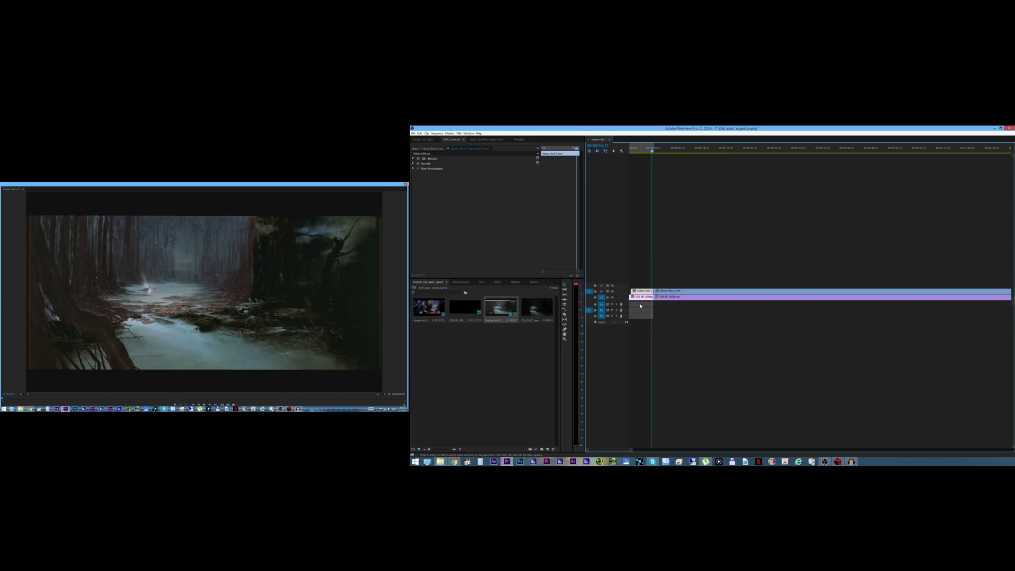
Step backward frame by frame through the aligned swamp shot to check the flying creature's position
{"action": "key", "text": "Left"}
{"action": "key", "text": "Left"}
{"action": "key", "text": "Left"}
{"action": "key", "text": "Left"}
{"action": "key", "text": "Left"}
{"action": "key", "text": "Left"}
{"action": "key", "text": "Left"}
{"action": "key", "text": "Left"}
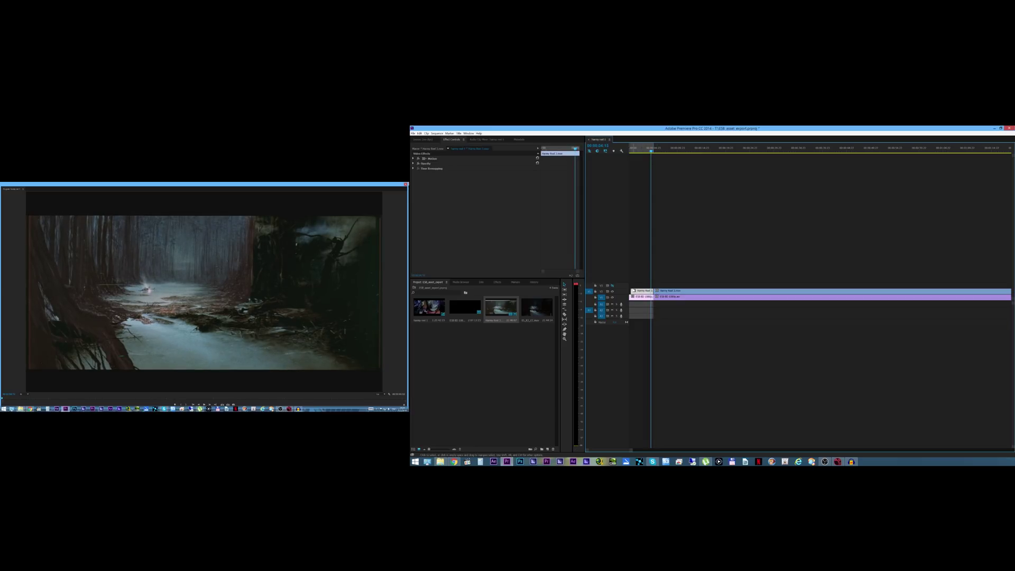
{"action": "key", "text": "Left"}
{"action": "key", "text": "Left"}
{"action": "key", "text": "Left"}
{"action": "key", "text": "Left"}
{"action": "key", "text": "Left"}
{"action": "key", "text": "Left"}
{"action": "key", "text": "Left"}
{"action": "key", "text": "Left"}
{"action": "key", "text": "Left"}
{"action": "key", "text": "Left"}
{"action": "key", "text": "Left"}
{"action": "key", "text": "Left"}
{"action": "key", "text": "Left"}
{"action": "key", "text": "Left"}
{"action": "key", "text": "Left"}
{"action": "key", "text": "Left"}
{"action": "key", "text": "Left"}
{"action": "key", "text": "Left"}
{"action": "key", "text": "Left"}
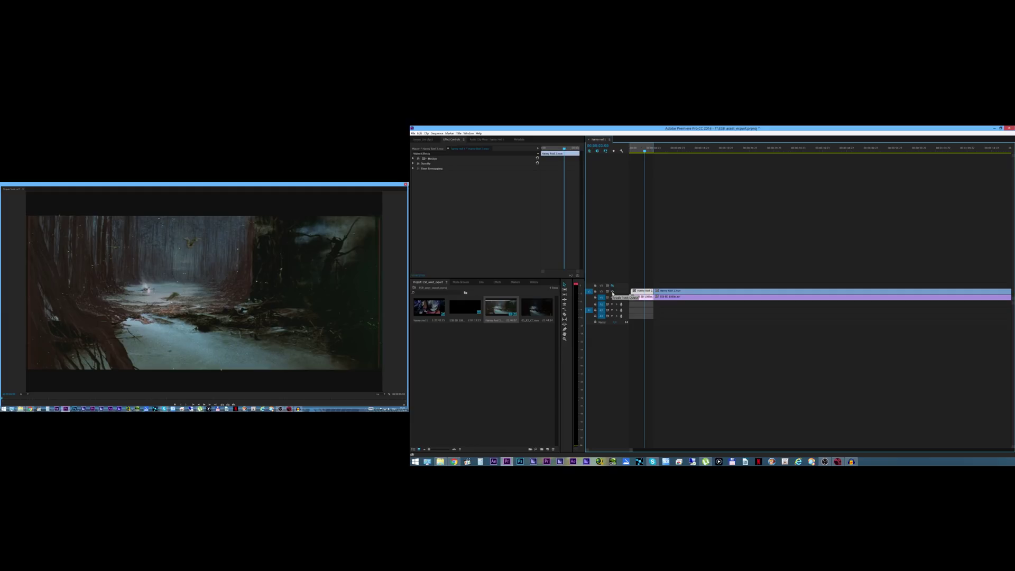
Go to an early frame of the swamp shot and repeatedly toggle the film-scan track's output to compare its picture with the Blu-ray
{"action": "left_click_drag", "start_coordinate": [644, 150], "coordinate": [636, 161]}
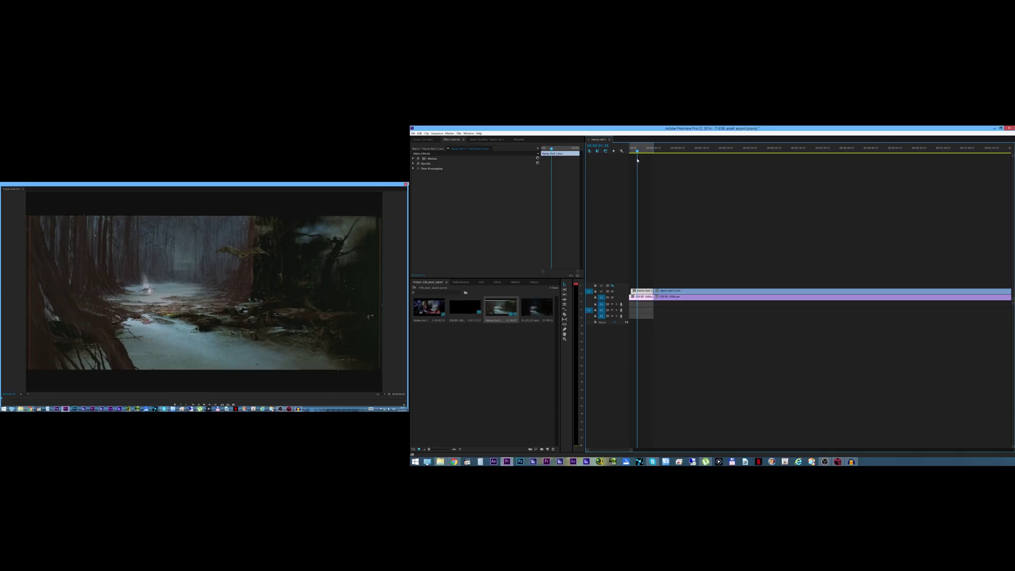
{"action": "left_click_drag", "start_coordinate": [637, 161], "coordinate": [638, 160]}
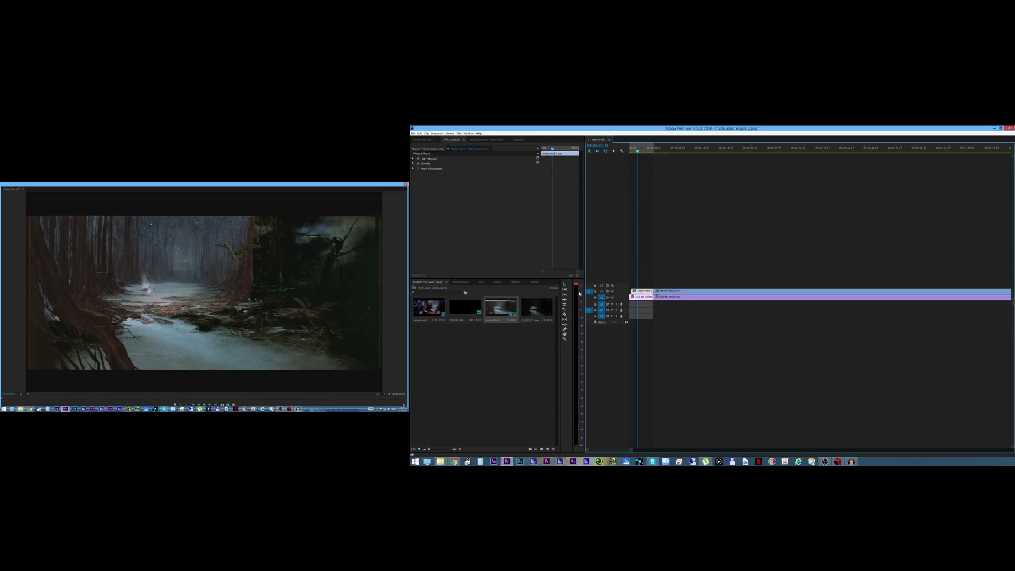
{"action": "left_click", "coordinate": [612, 292]}
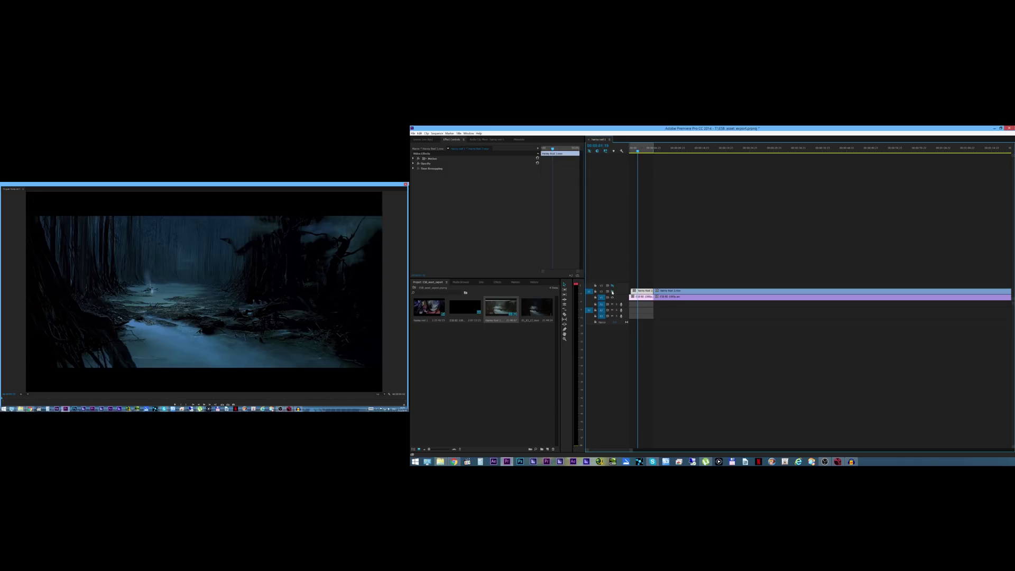
{"action": "left_click", "coordinate": [612, 292]}
{"action": "left_click", "coordinate": [611, 292]}
{"action": "left_click", "coordinate": [612, 292]}
{"action": "left_click", "coordinate": [612, 292]}
{"action": "left_click", "coordinate": [612, 292]}
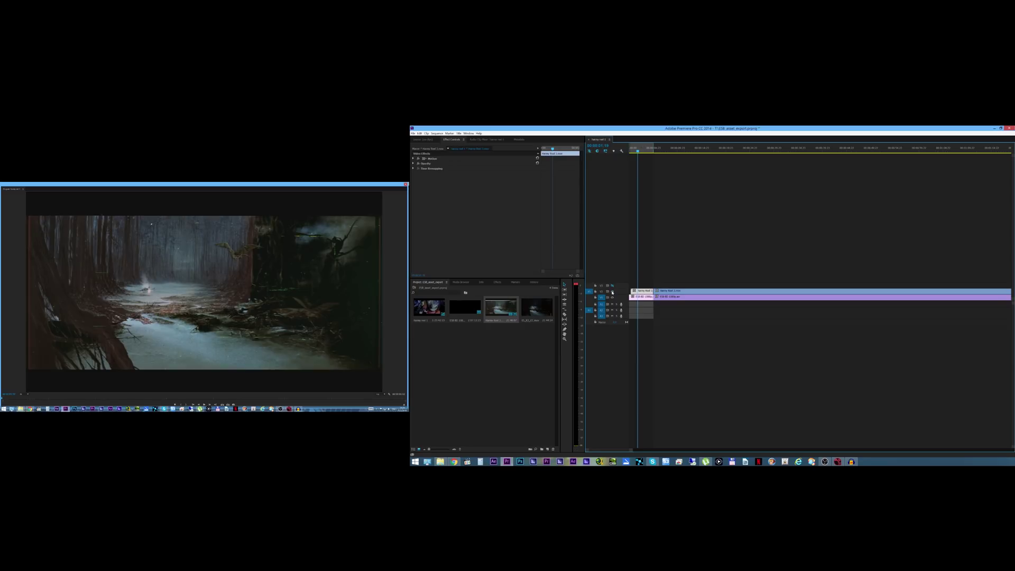
{"action": "left_click", "coordinate": [612, 292]}
{"action": "left_click", "coordinate": [612, 291]}
{"action": "left_click", "coordinate": [612, 292]}
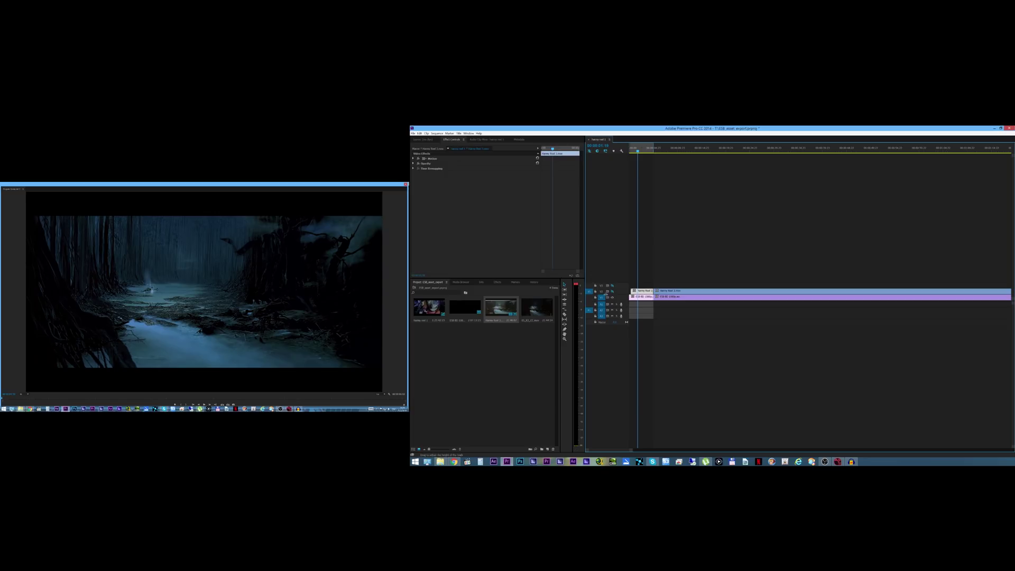
{"action": "left_click", "coordinate": [612, 292]}
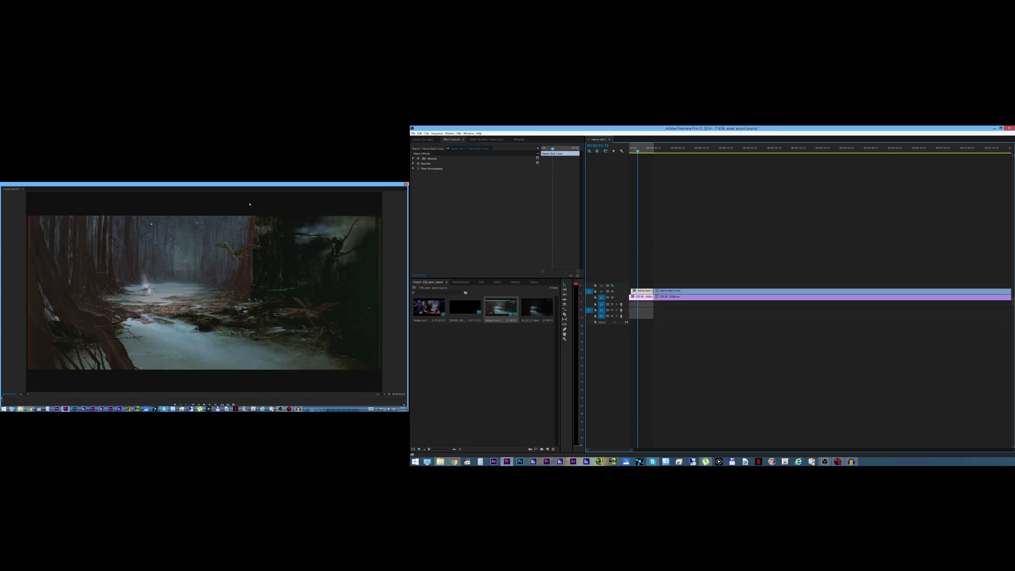
{"action": "left_click", "coordinate": [612, 291]}
{"action": "left_click", "coordinate": [612, 292]}
{"action": "left_click", "coordinate": [613, 292]}
{"action": "left_click", "coordinate": [612, 292]}
{"action": "left_click", "coordinate": [613, 291]}
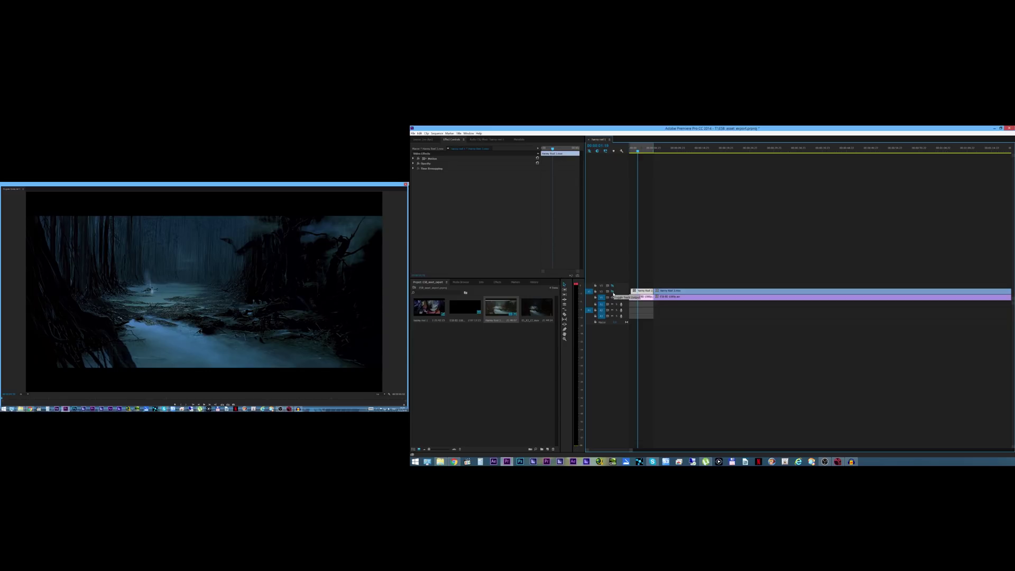
{"action": "left_click", "coordinate": [613, 291]}
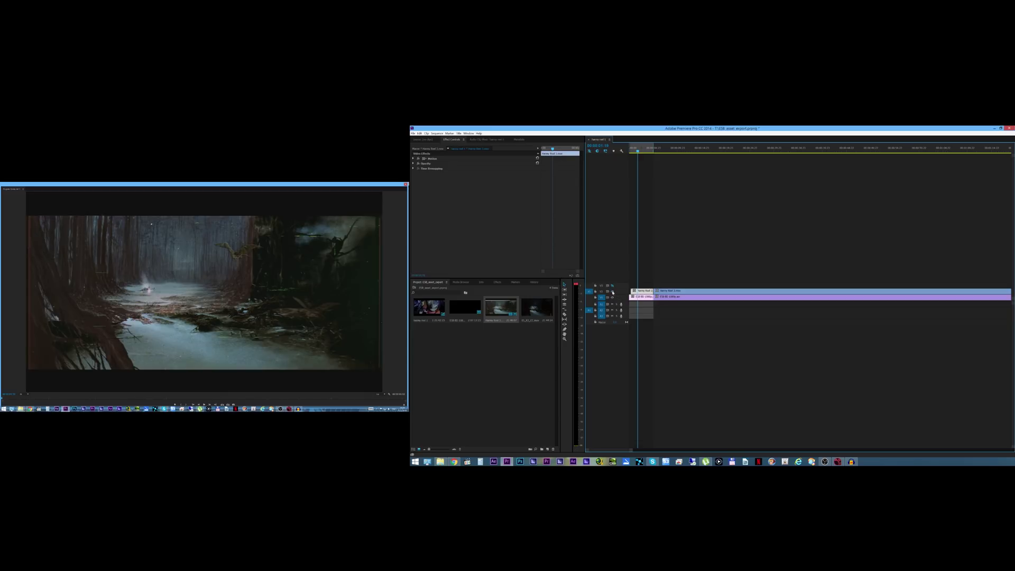
Keep toggling the film-scan track's output on the same frame to compare it with the Blu-ray, and scrub through the swamp shot
{"action": "left_click", "coordinate": [613, 291]}
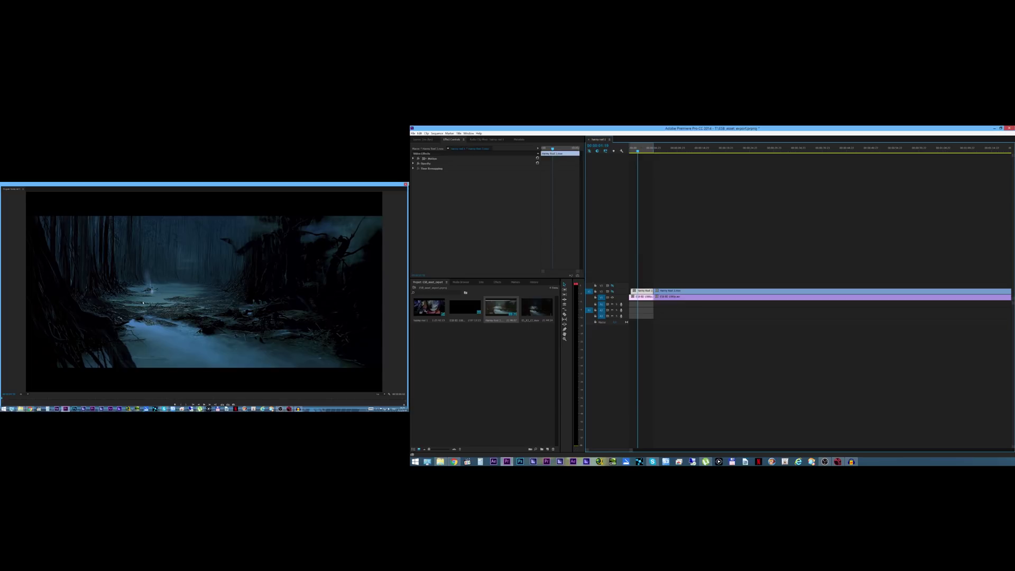
{"action": "left_click", "coordinate": [612, 291]}
{"action": "left_click", "coordinate": [613, 292]}
{"action": "left_click", "coordinate": [612, 291]}
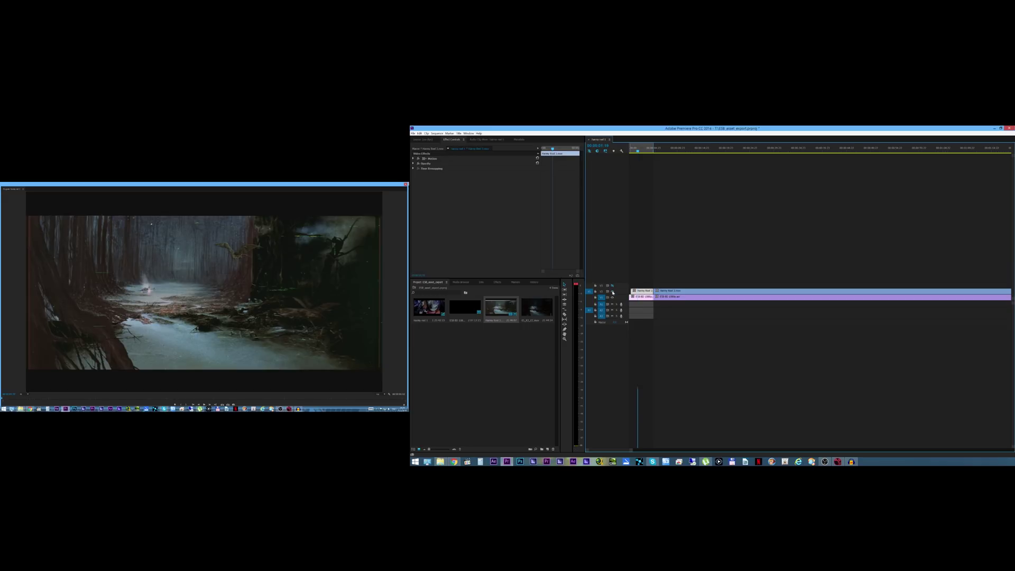
{"action": "left_click", "coordinate": [613, 292]}
{"action": "left_click", "coordinate": [612, 291]}
{"action": "left_click", "coordinate": [613, 291]}
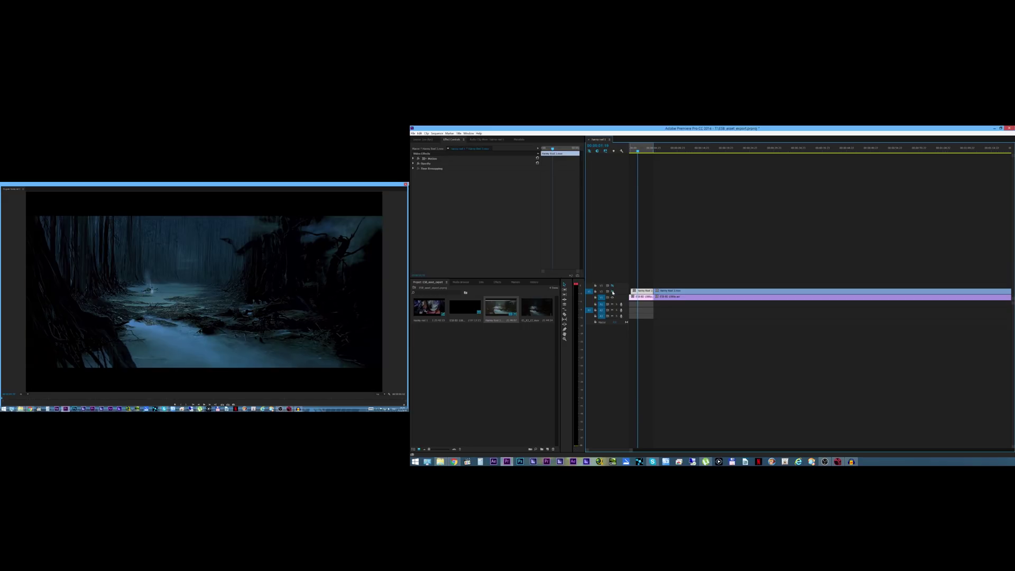
{"action": "left_click", "coordinate": [613, 291]}
{"action": "left_click", "coordinate": [613, 291]}
{"action": "left_click", "coordinate": [613, 291]}
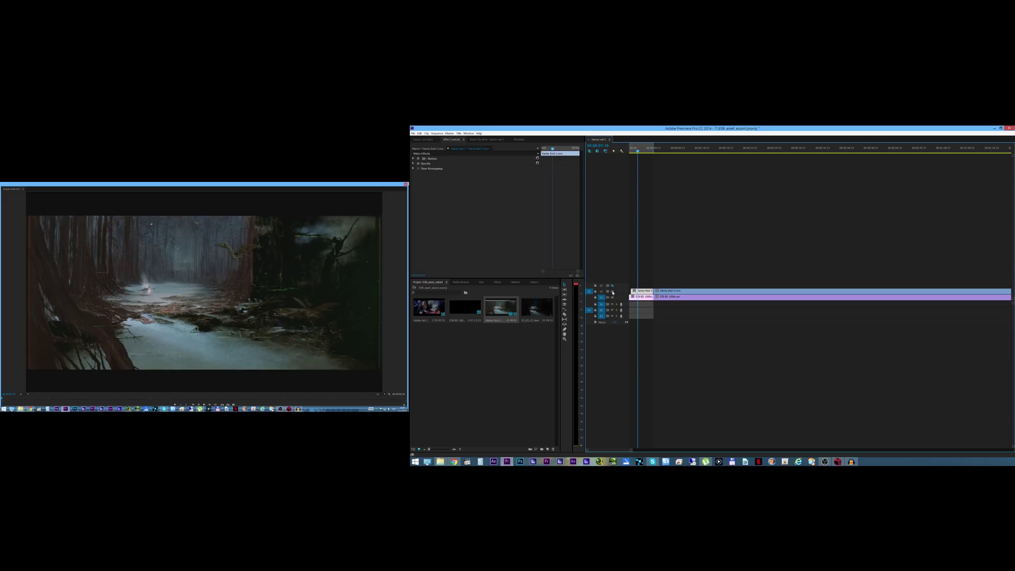
{"action": "left_click", "coordinate": [612, 291]}
{"action": "left_click", "coordinate": [613, 292]}
{"action": "left_click", "coordinate": [613, 291]}
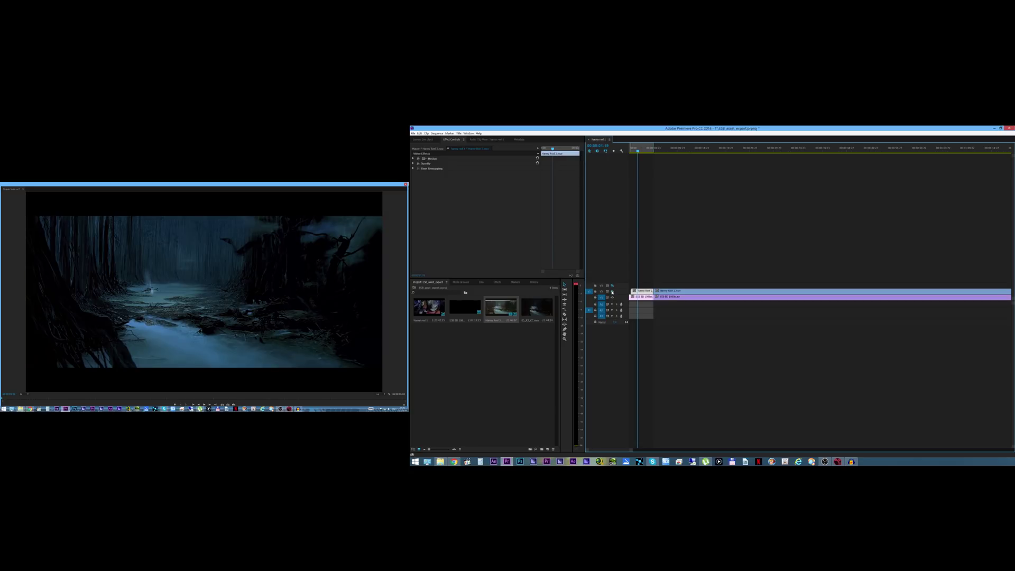
{"action": "left_click", "coordinate": [612, 291]}
{"action": "left_click", "coordinate": [630, 151]}
{"action": "left_click_drag", "start_coordinate": [630, 152], "coordinate": [646, 155]}
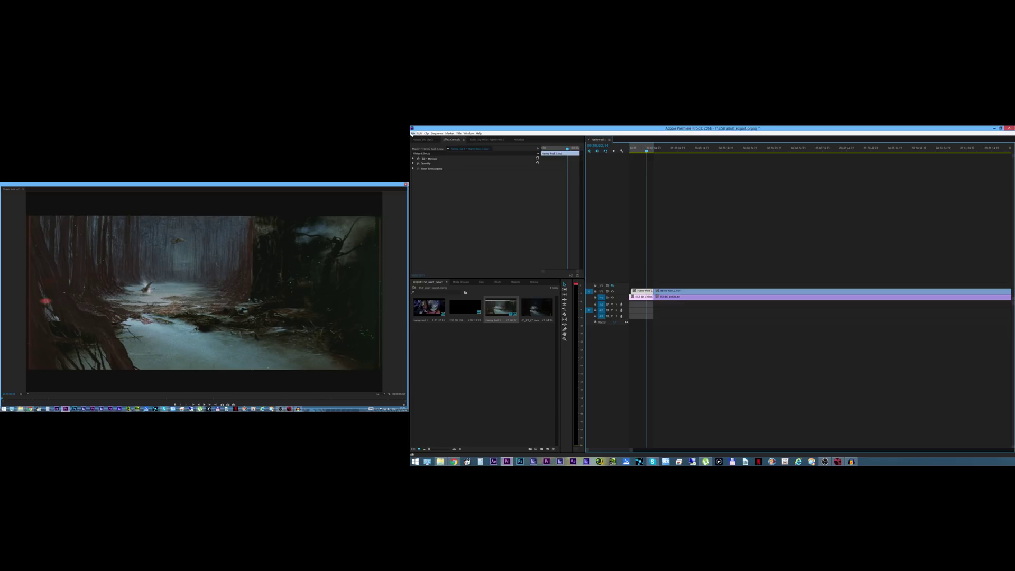
Export the uncleaned film-scan swamp shot as media into its own subfolder of the shot folder
{"action": "left_click", "coordinate": [413, 133]}
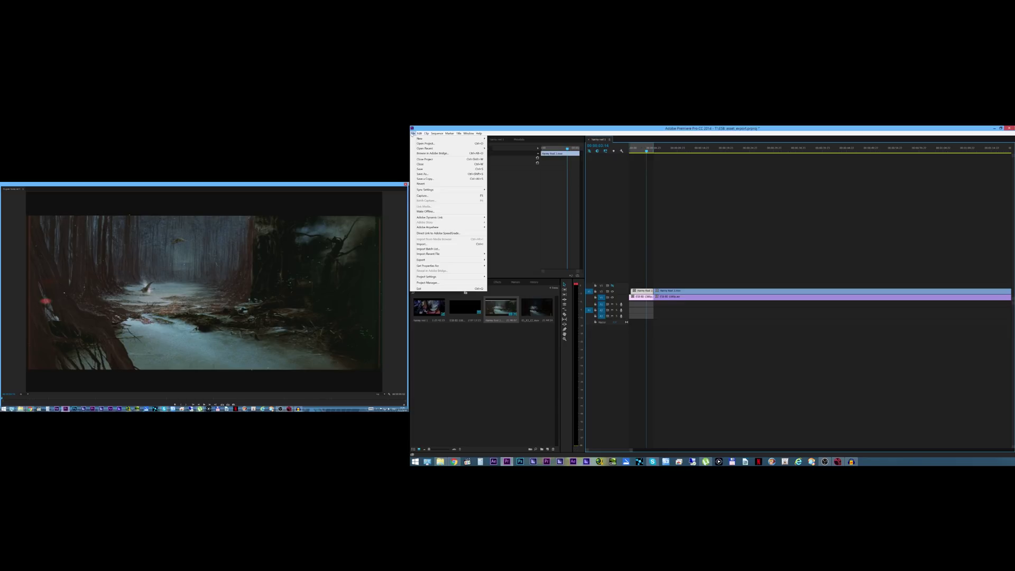
{"action": "left_click", "coordinate": [494, 260]}
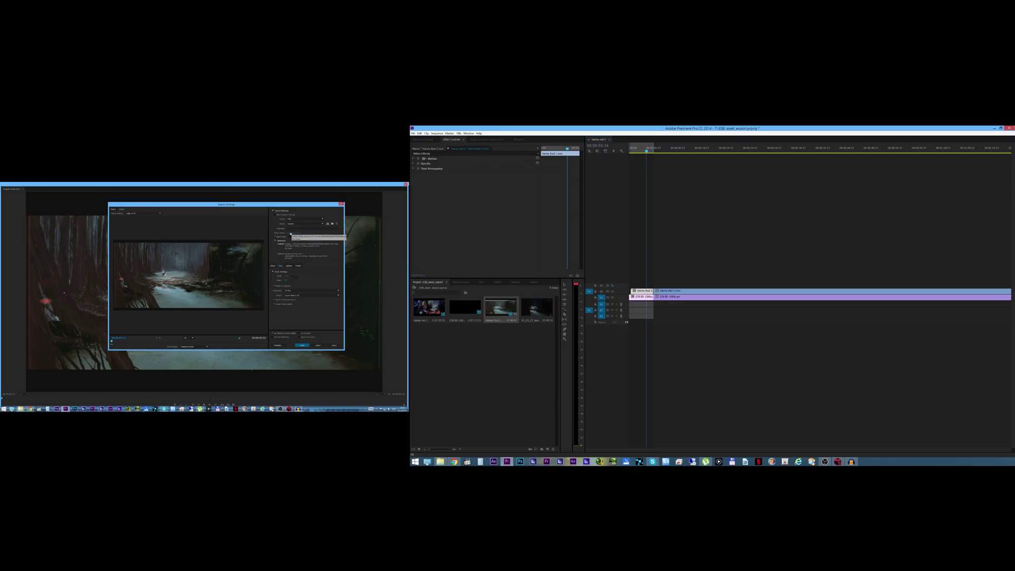
{"action": "left_click", "coordinate": [291, 233]}
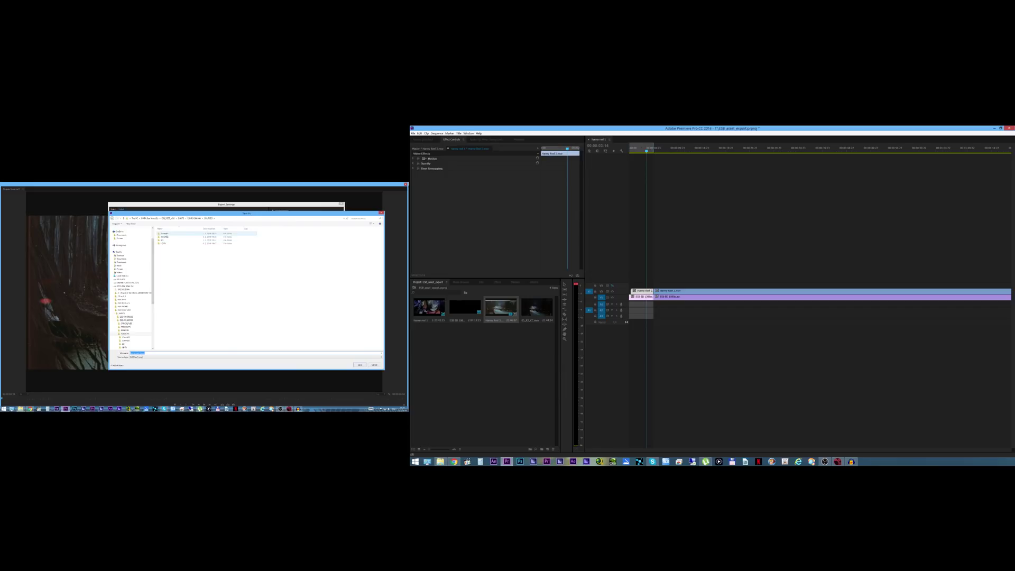
{"action": "double_click", "coordinate": [164, 233]}
{"action": "double_click", "coordinate": [164, 240]}
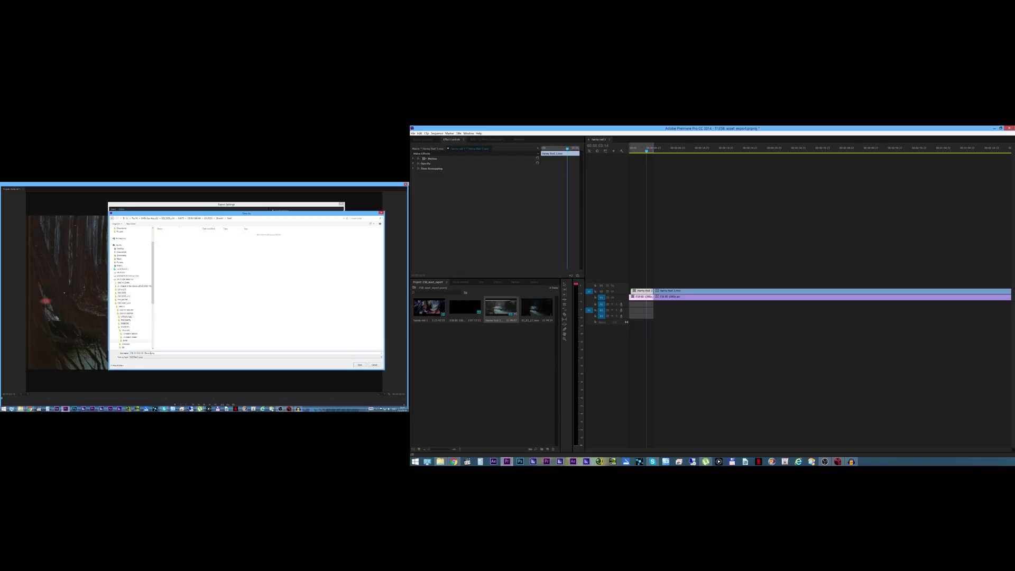
{"action": "left_click", "coordinate": [358, 366]}
{"action": "left_click", "coordinate": [318, 345]}
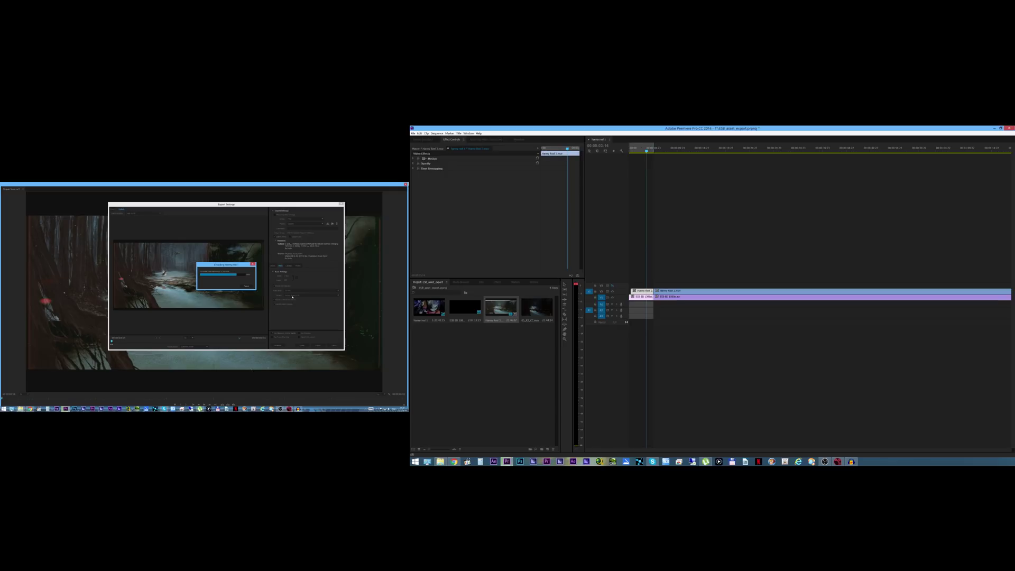
Find the Sharpen effect, apply it to the film-scan swamp clip and set its sharpen amount
{"action": "left_click", "coordinate": [640, 152]}
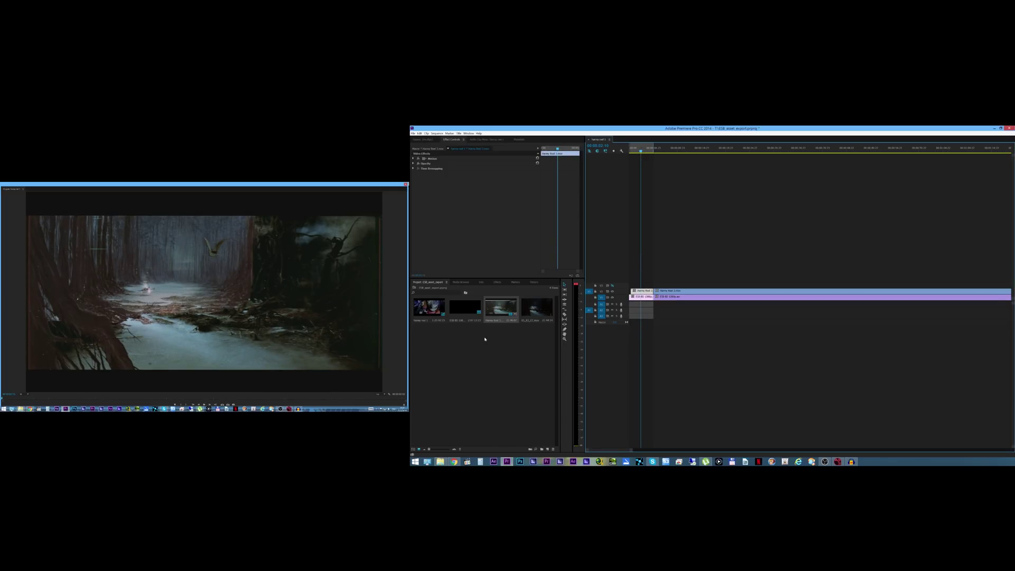
{"action": "left_click", "coordinate": [428, 352]}
{"action": "left_click", "coordinate": [497, 282]}
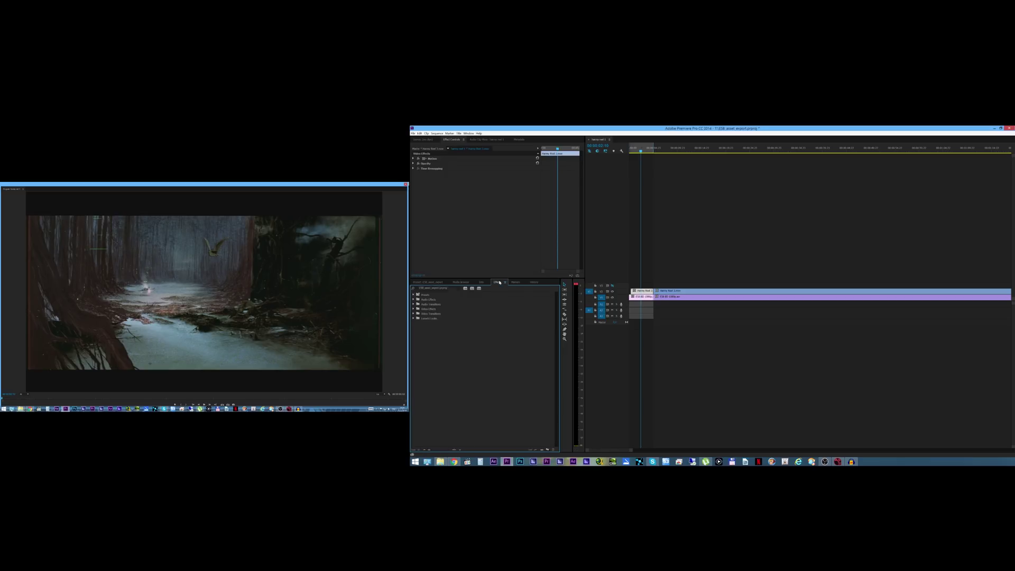
{"action": "left_click", "coordinate": [443, 288]}
{"action": "type", "text": "sharpen"}
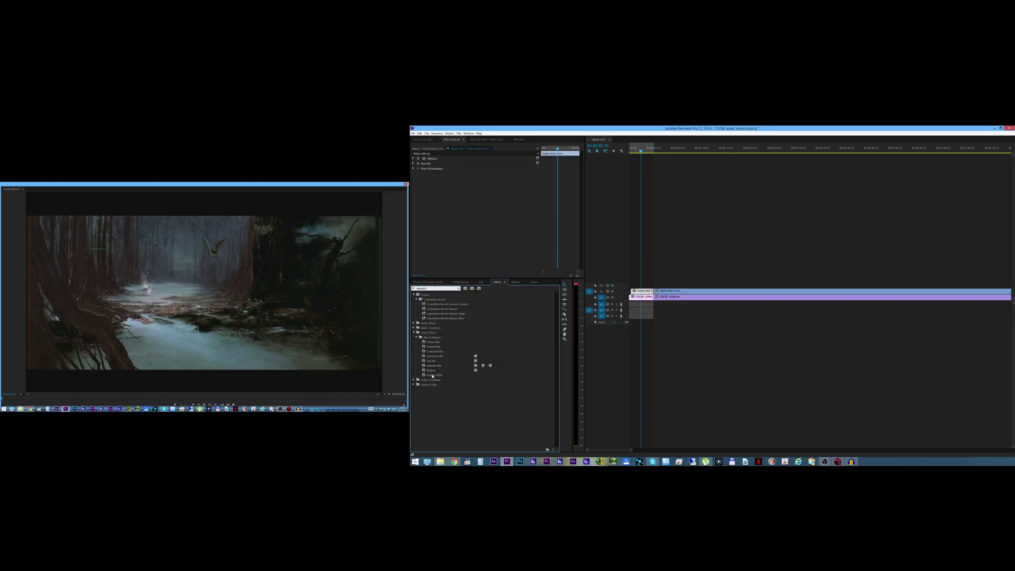
{"action": "left_click_drag", "start_coordinate": [431, 371], "coordinate": [645, 291]}
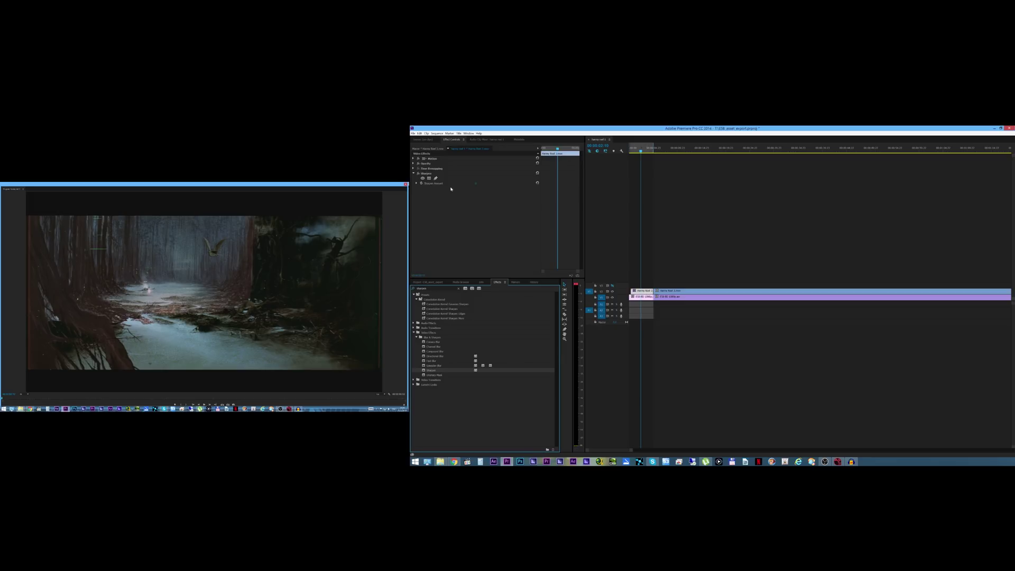
{"action": "left_click", "coordinate": [476, 184]}
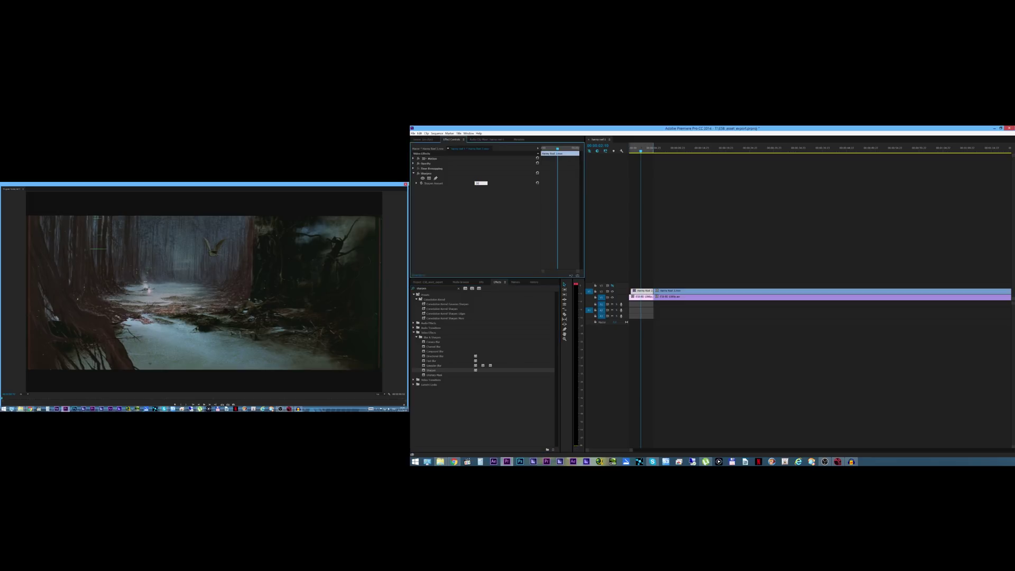
{"action": "key", "text": "Return"}
Search the effects for "neat", apply the Reduce Noise effect to the swamp clip and open its setup
{"action": "left_click", "coordinate": [439, 288]}
{"action": "type", "text": "neat"}
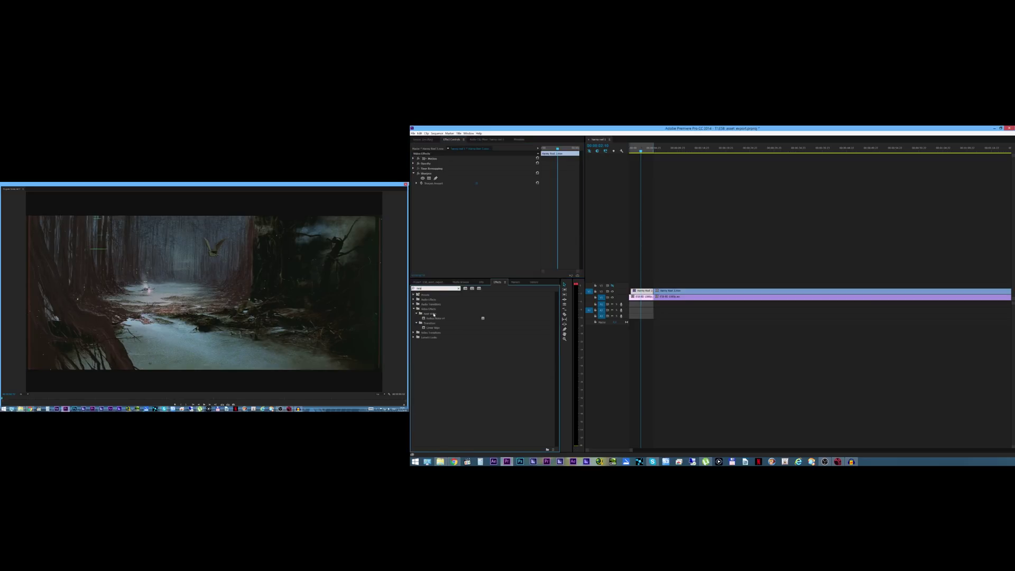
{"action": "double_click", "coordinate": [443, 317]}
{"action": "left_click", "coordinate": [531, 188]}
{"action": "left_click", "coordinate": [531, 188]}
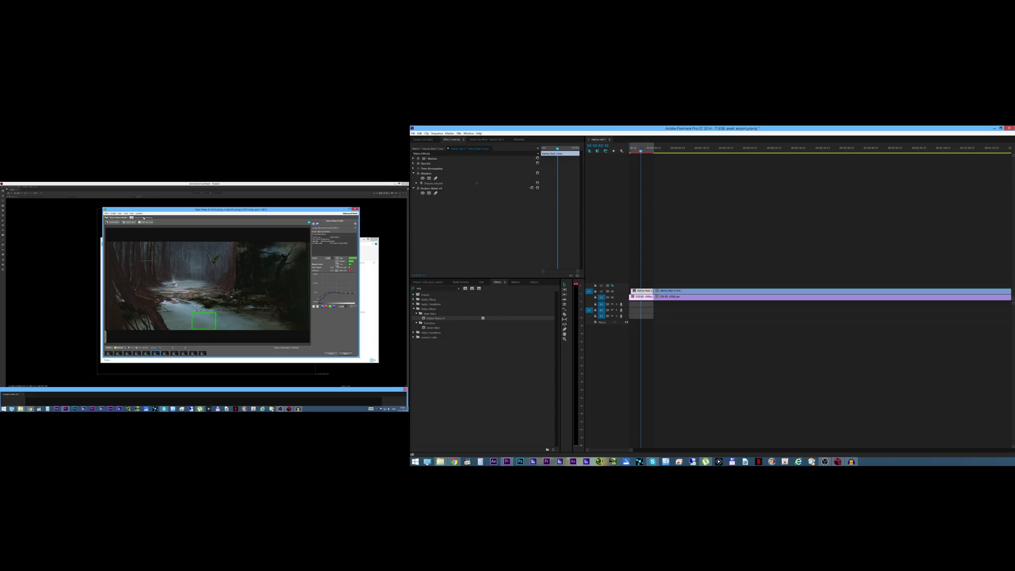
Adjust the noise filter settings for the swamp clip in the Reduce Noise setup and apply them
{"action": "left_click", "coordinate": [143, 218]}
{"action": "left_click", "coordinate": [324, 231]}
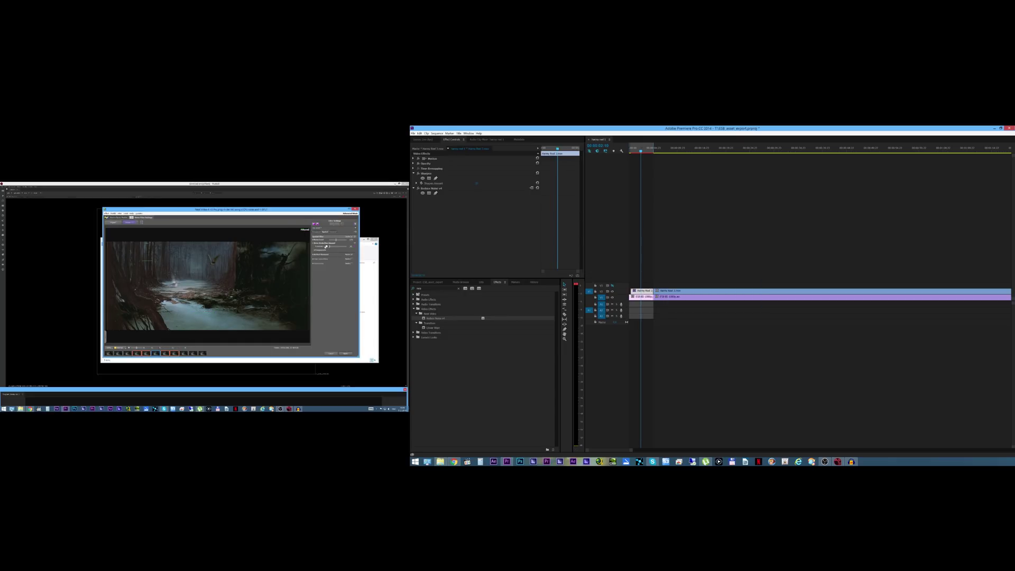
{"action": "left_click", "coordinate": [316, 231]}
{"action": "left_click_drag", "start_coordinate": [333, 240], "coordinate": [337, 240]}
{"action": "left_click", "coordinate": [314, 253]}
{"action": "left_click", "coordinate": [351, 251]}
{"action": "left_click", "coordinate": [346, 256]}
{"action": "left_click", "coordinate": [351, 255]}
{"action": "left_click", "coordinate": [345, 354]}
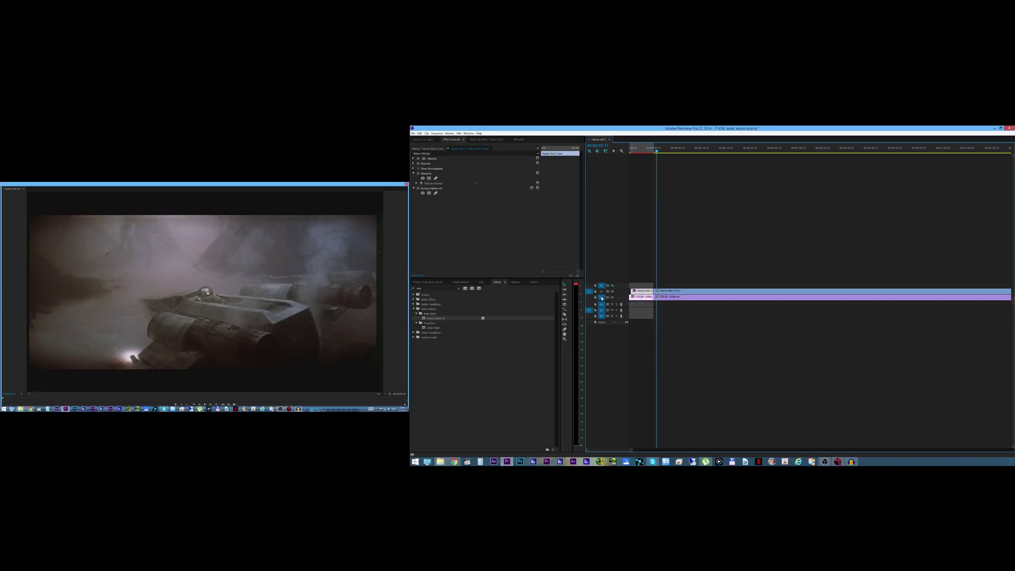
Paste a copy of the film-scan swamp clip onto the third video track, aligned directly above the original
{"action": "left_click", "coordinate": [601, 297]}
{"action": "key", "text": "ctrl+v"}
{"action": "left_click_drag", "start_coordinate": [666, 286], "coordinate": [638, 287]}
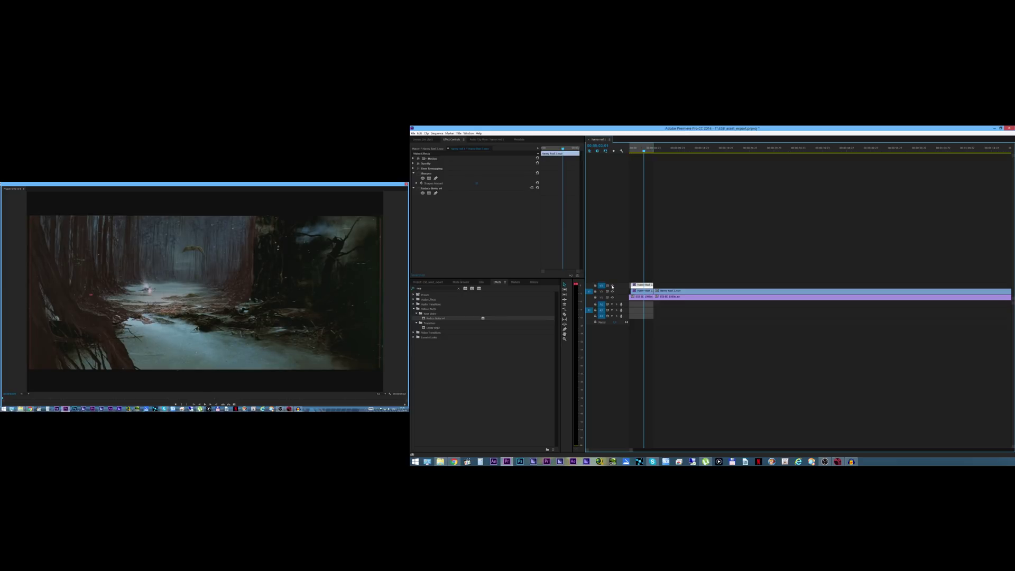
Enlarge the preview around the flying creature and toggle the third video track's output to compare the uncleaned and cleaned scans
{"action": "left_click", "coordinate": [611, 286]}
{"action": "left_click", "coordinate": [24, 393]}
{"action": "left_click", "coordinate": [23, 384]}
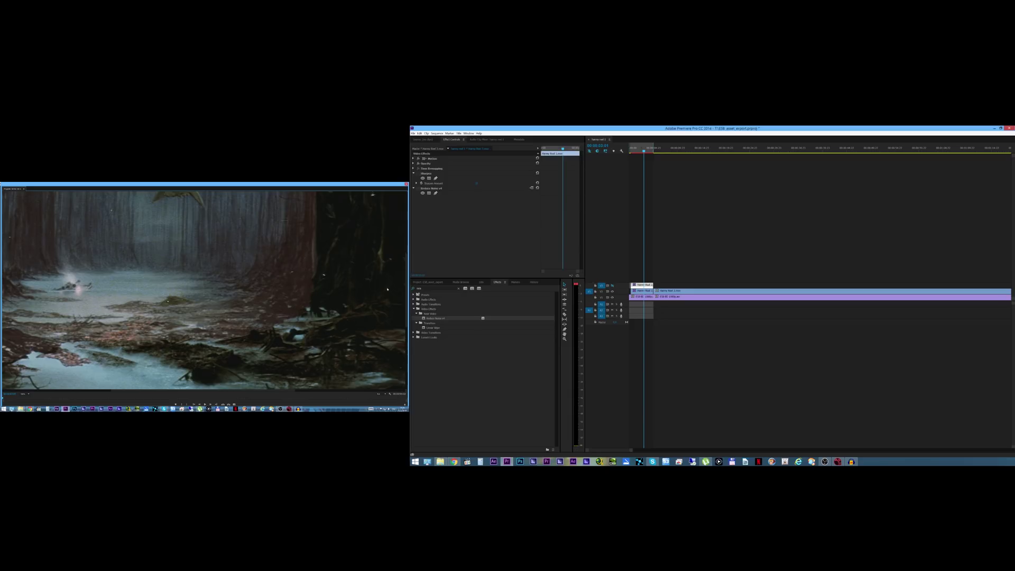
{"action": "left_click_drag", "start_coordinate": [406, 294], "coordinate": [400, 262]}
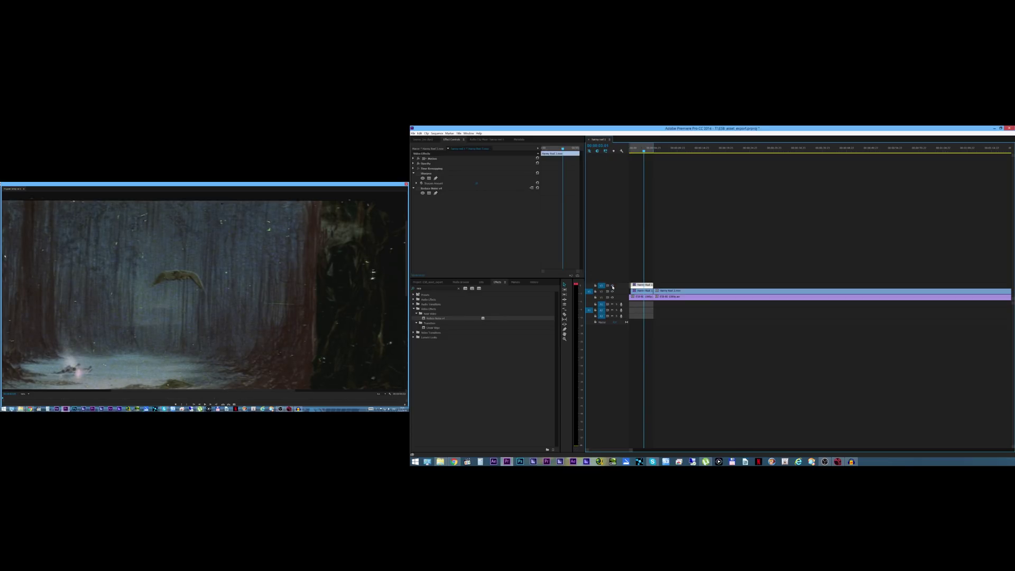
{"action": "left_click", "coordinate": [612, 286]}
{"action": "left_click", "coordinate": [639, 291]}
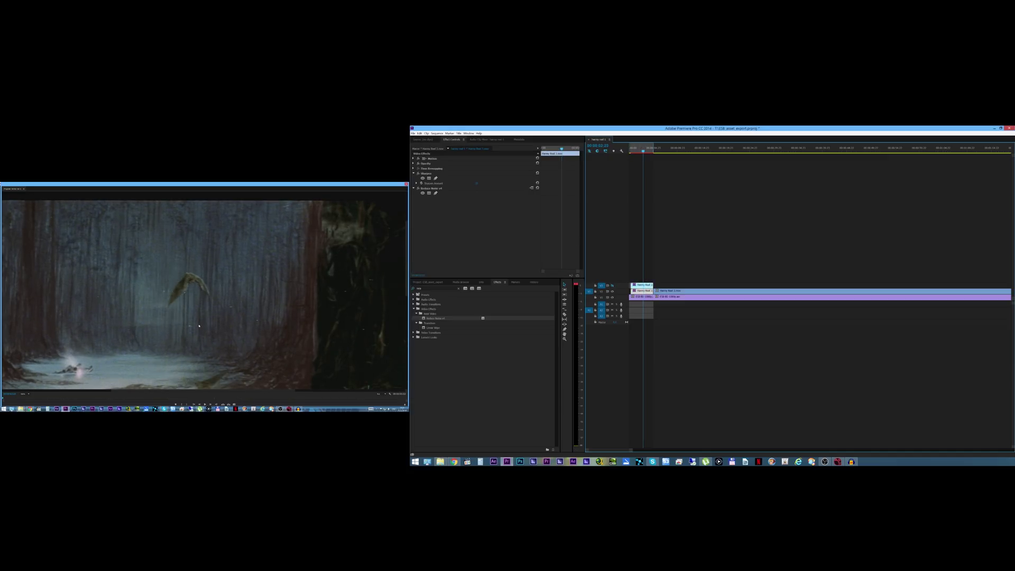
Export the cleaned film-scan shot as media into its cleaned subfolder, with CLEANED in the file name
{"action": "left_click", "coordinate": [413, 133]}
{"action": "mouse_move", "coordinate": [433, 261]}
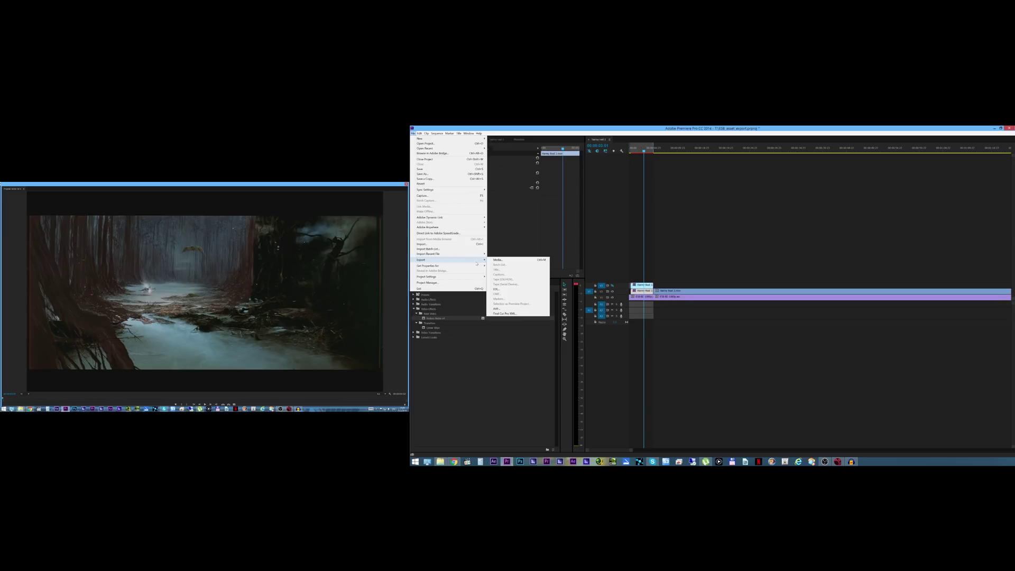
{"action": "left_click", "coordinate": [507, 261]}
{"action": "left_click", "coordinate": [167, 244]}
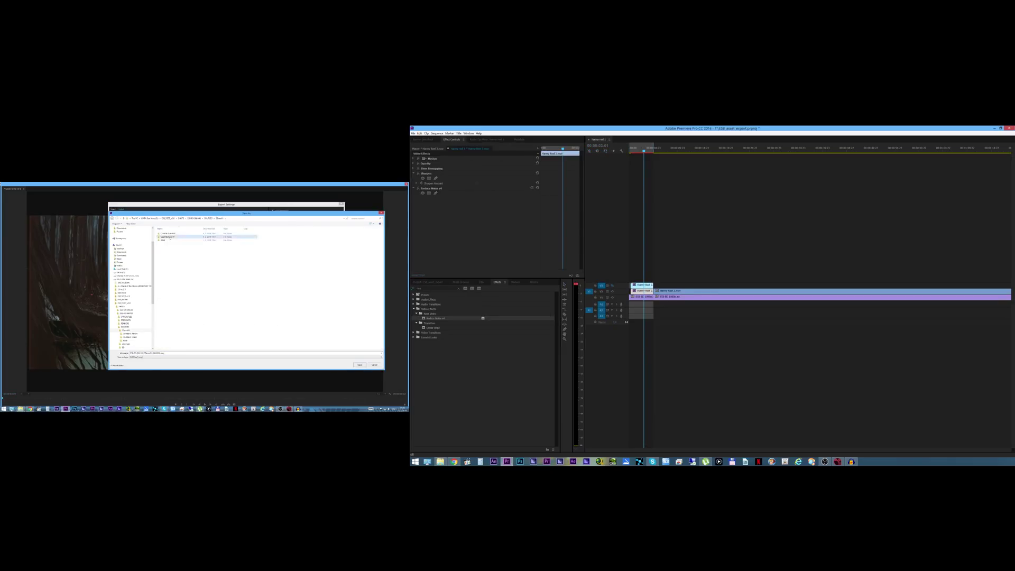
{"action": "double_click", "coordinate": [168, 237]}
{"action": "type", "text": "CLEANED"}
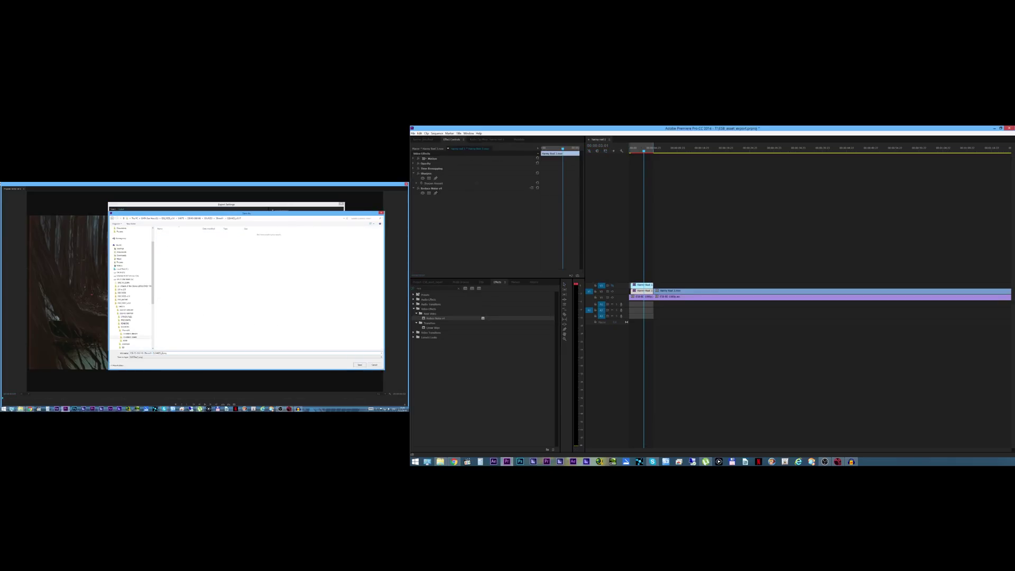
{"action": "left_click", "coordinate": [359, 364]}
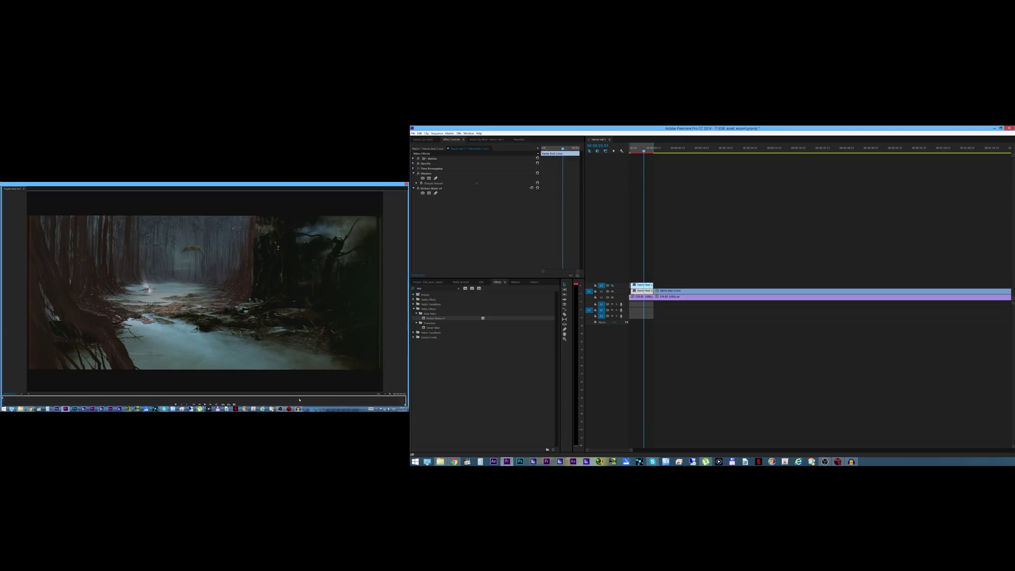
Uncover the Reduce Noise setup behind the preview window and readjust its filter options and sliders
{"action": "left_click_drag", "start_coordinate": [303, 185], "coordinate": [303, 402]}
{"action": "left_click", "coordinate": [141, 217]}
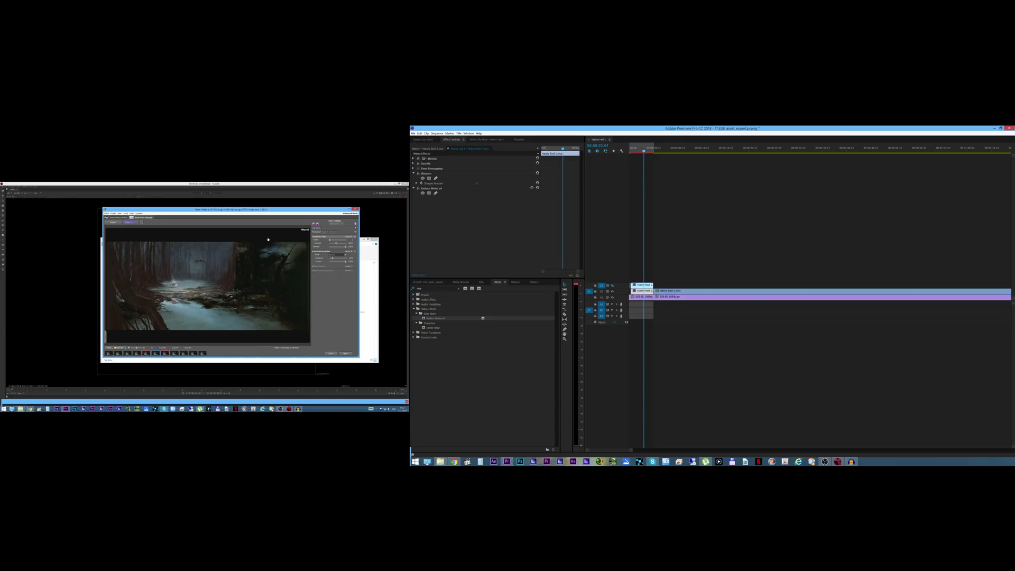
{"action": "left_click", "coordinate": [345, 255]}
{"action": "left_click", "coordinate": [332, 259]}
{"action": "left_click_drag", "start_coordinate": [329, 240], "coordinate": [346, 240]}
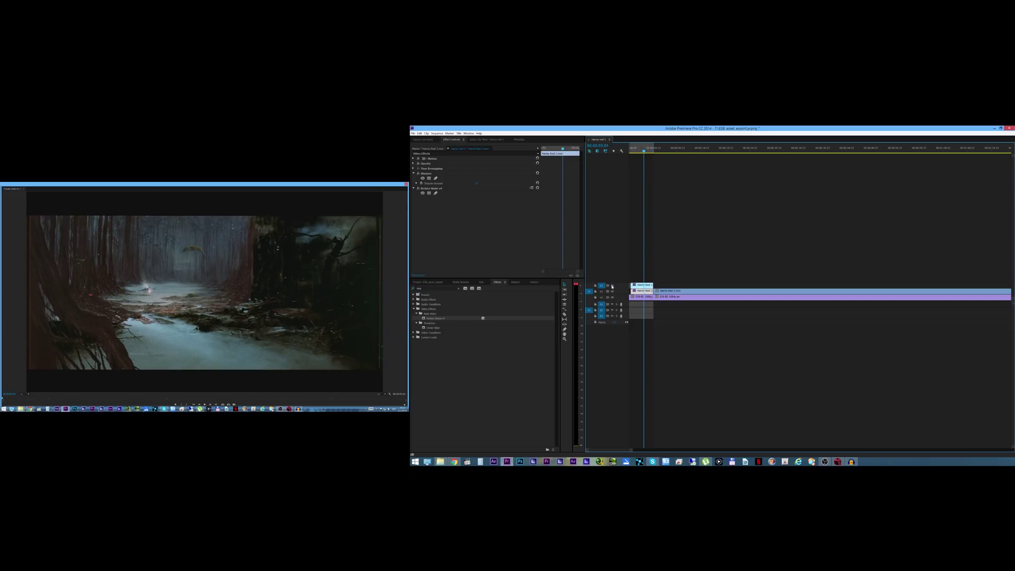
{"action": "left_click", "coordinate": [413, 133]}
{"action": "mouse_move", "coordinate": [425, 257]}
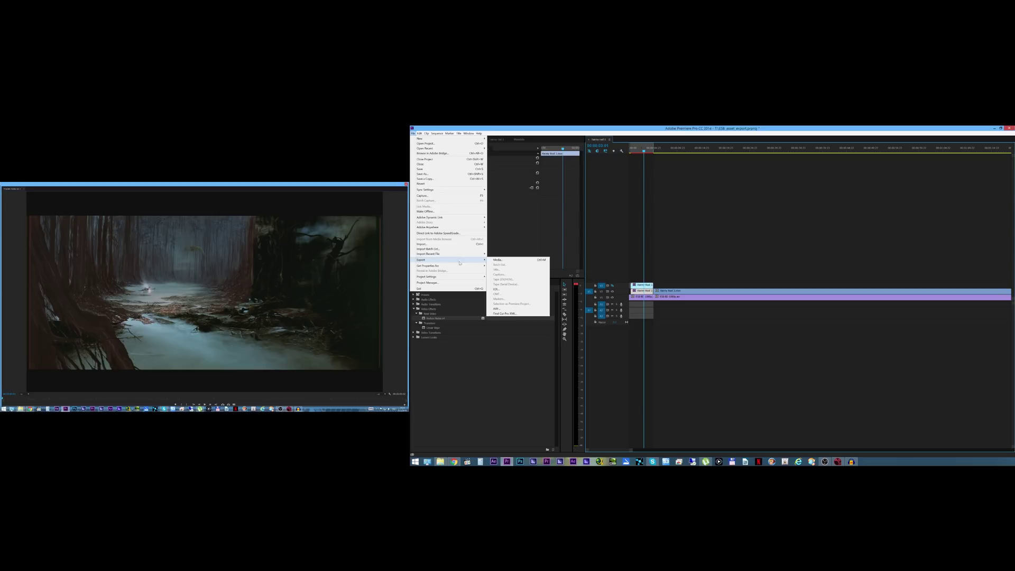
{"action": "left_click", "coordinate": [502, 259]}
{"action": "left_click", "coordinate": [293, 233]}
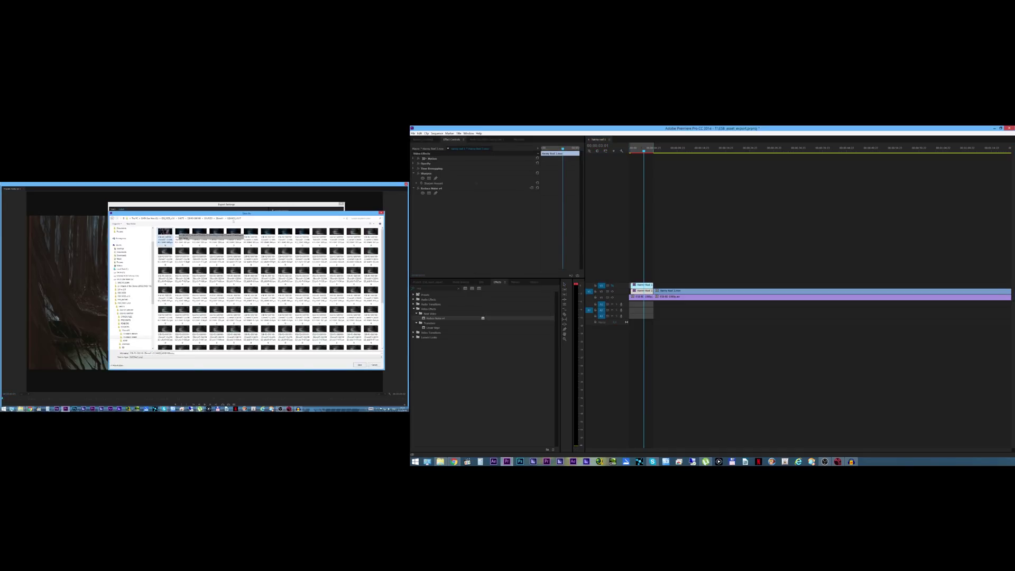
{"action": "left_click", "coordinate": [161, 352]}
{"action": "left_click", "coordinate": [359, 365]}
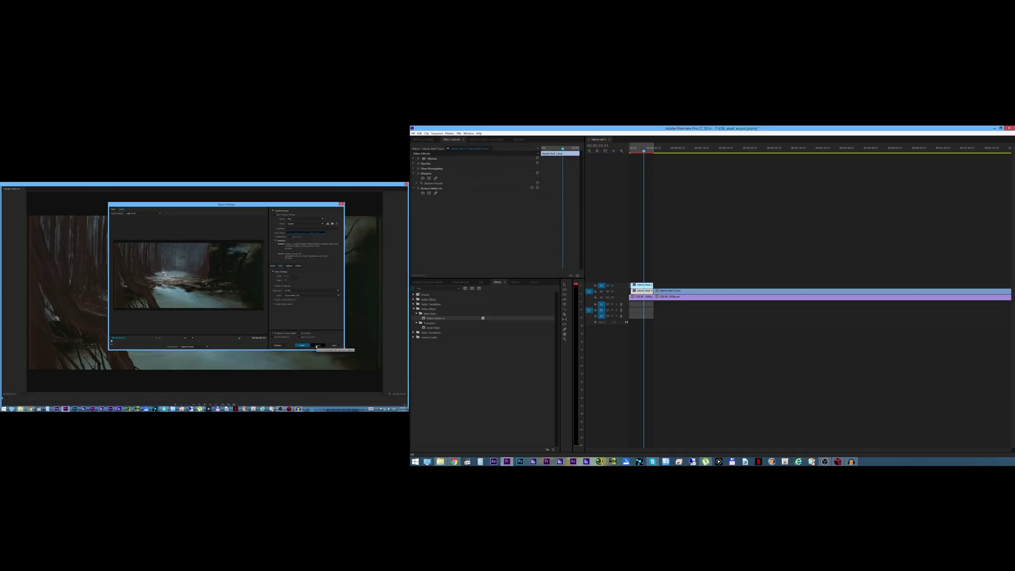
{"action": "left_click", "coordinate": [334, 345]}
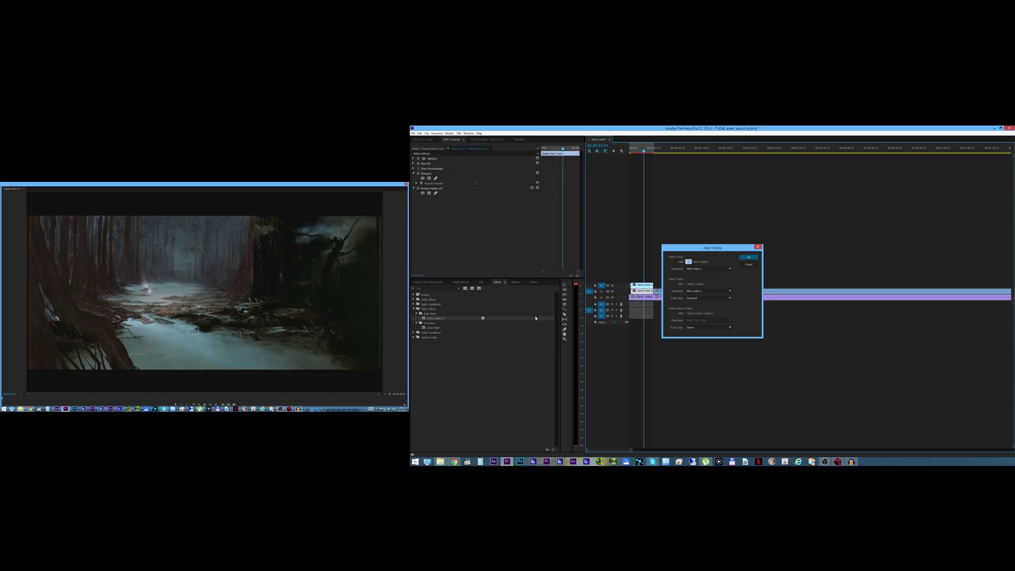
Add three video tracks and one audio track to the sequence
{"action": "key", "text": "Return"}
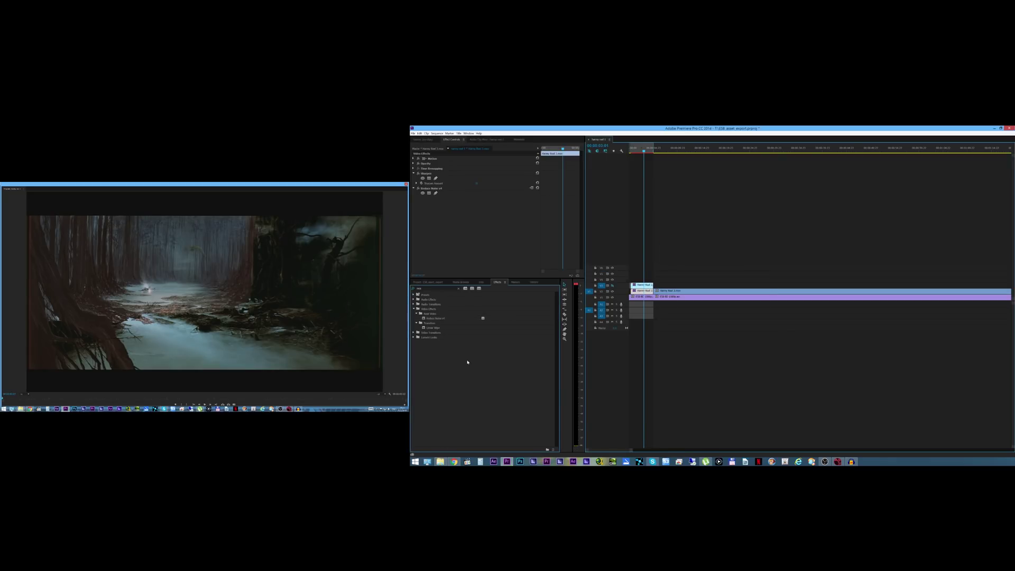
Place the second film-scan clip on the fourth video track at the start of the sequence
{"action": "key", "text": "shift+1"}
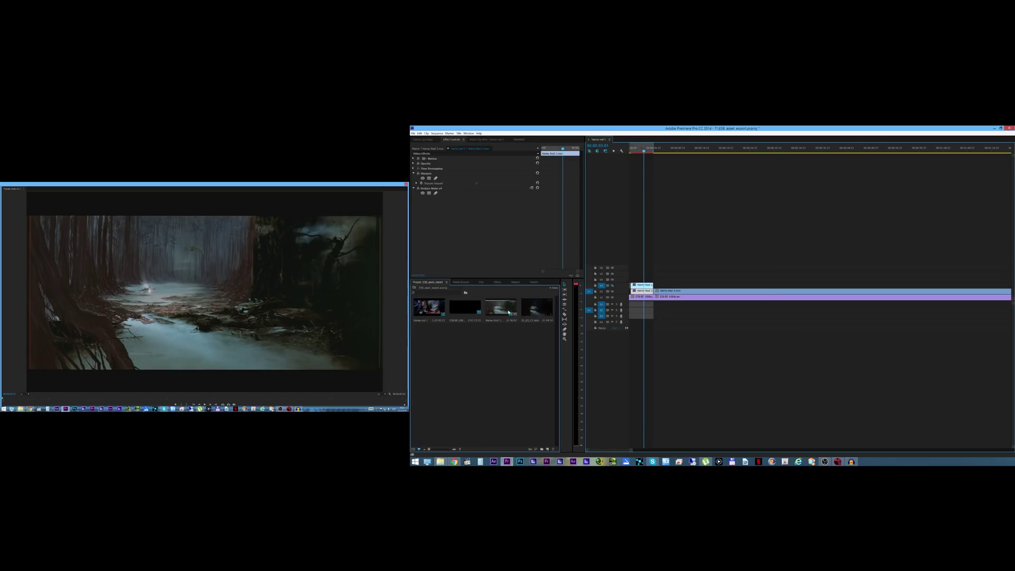
{"action": "left_click_drag", "start_coordinate": [536, 308], "coordinate": [629, 281]}
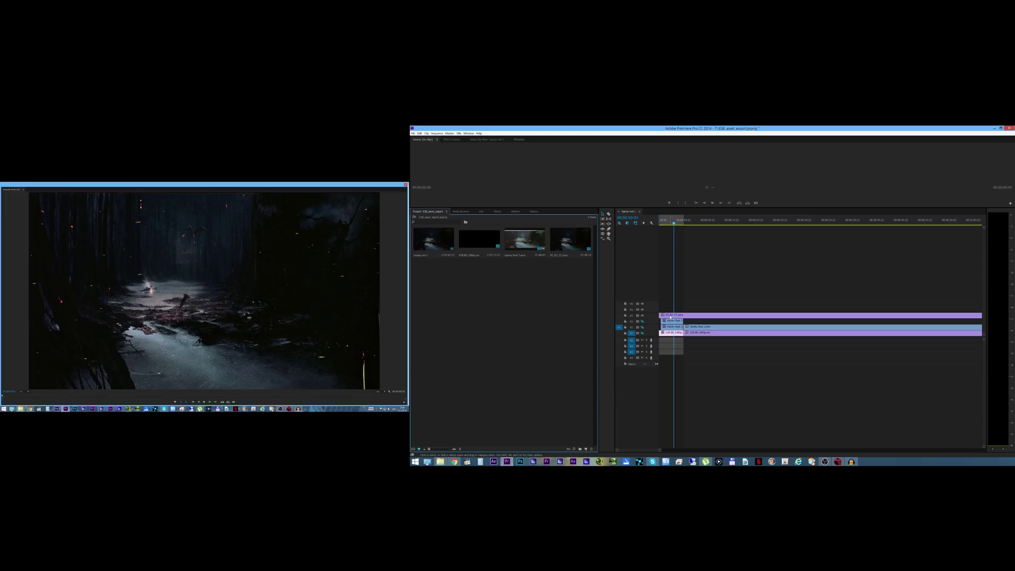
{"action": "left_click", "coordinate": [670, 316]}
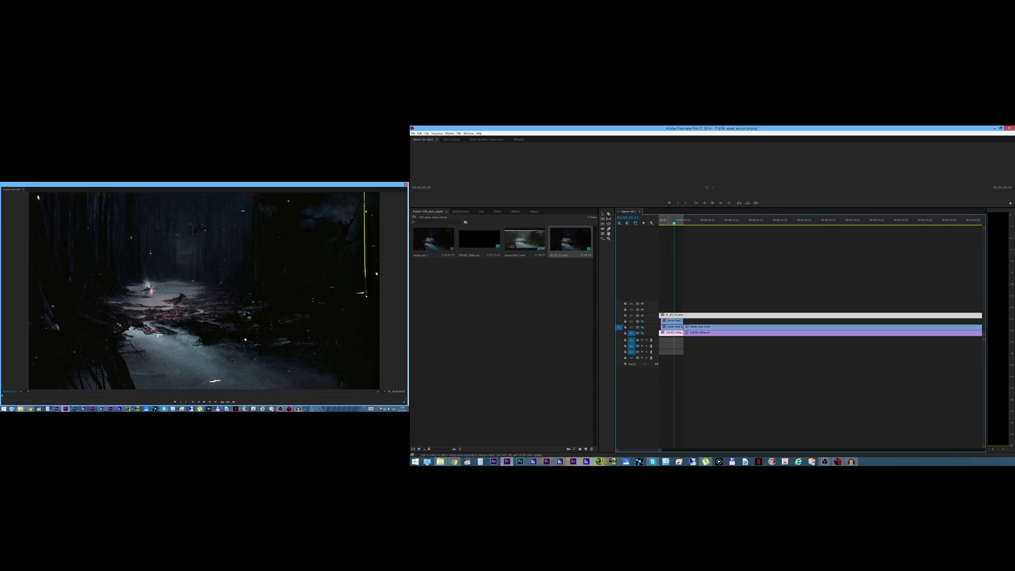
Step through the second film scan frame by frame back to the shot's start and play it to check the footage
{"action": "key", "text": "Right"}
{"action": "key", "text": "Right"}
{"action": "key", "text": "Right"}
{"action": "key", "text": "Right"}
{"action": "key", "text": "Right"}
{"action": "key", "text": "Right"}
{"action": "key", "text": "Right"}
{"action": "key", "text": "Right"}
{"action": "key", "text": "Right"}
{"action": "key", "text": "Right"}
{"action": "key", "text": "Left"}
{"action": "key", "text": "Left"}
{"action": "key", "text": "Left"}
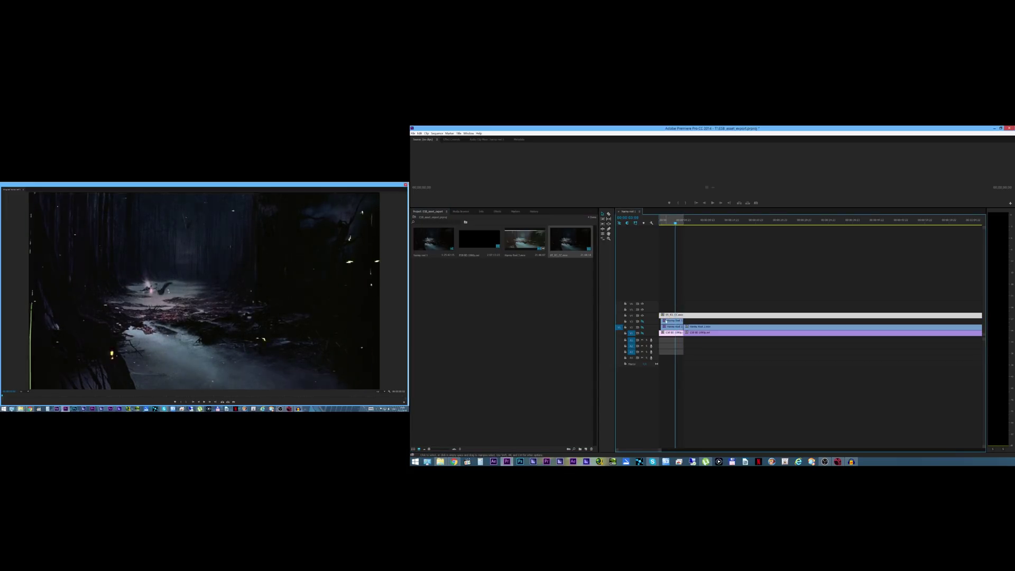
{"action": "key", "text": "Left"}
{"action": "key", "text": "Left"}
{"action": "key", "text": "Left"}
{"action": "key", "text": "Left"}
{"action": "key", "text": "Left"}
{"action": "key", "text": "Left"}
{"action": "key", "text": "Left"}
{"action": "key", "text": "Left"}
{"action": "key", "text": "Left"}
{"action": "key", "text": "Left"}
{"action": "key", "text": "Left"}
{"action": "key", "text": "Left"}
{"action": "key", "text": "Left"}
{"action": "key", "text": "Left"}
{"action": "key", "text": "Left"}
{"action": "key", "text": "Left"}
{"action": "key", "text": "Left"}
{"action": "key", "text": "Left"}
{"action": "key", "text": "Left"}
{"action": "key", "text": "Left"}
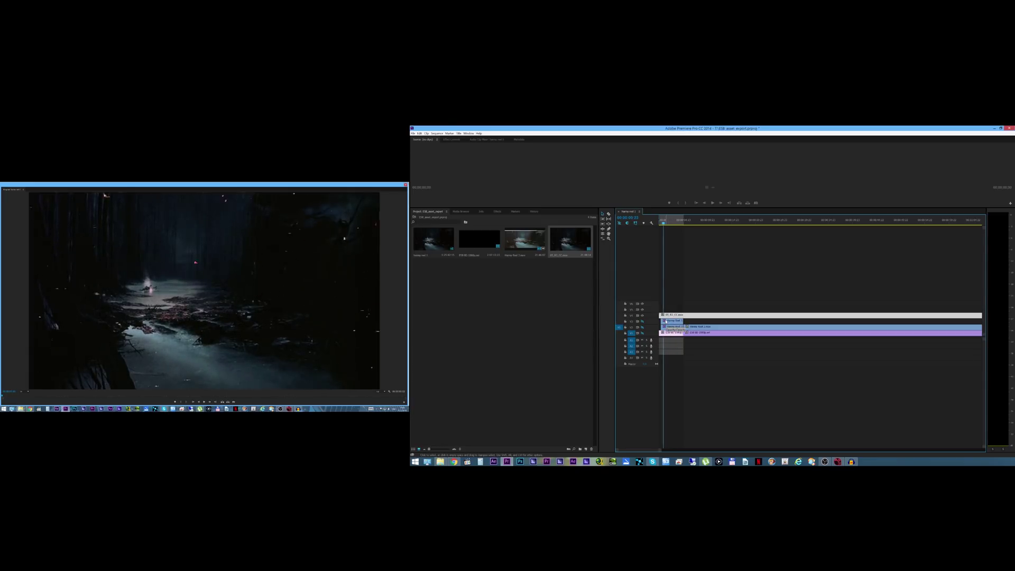
{"action": "key", "text": "l"}
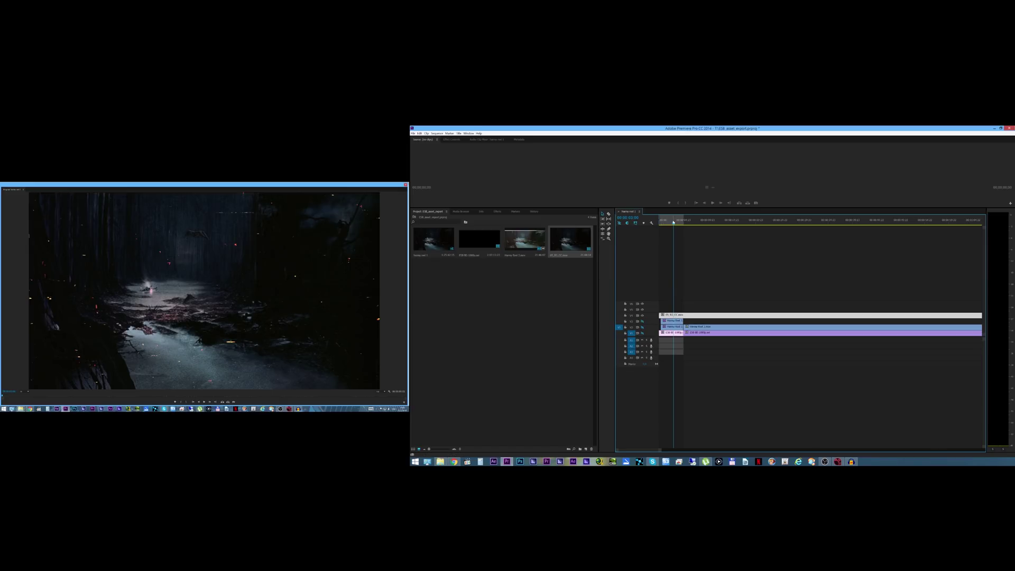
Find the frame near the shot's end where the second film scan cuts to the following shot
{"action": "mouse_move", "coordinate": [673, 223]}
{"action": "left_mouse_down"}
{"action": "mouse_move", "coordinate": [664, 223]}
{"action": "mouse_move", "coordinate": [682, 231]}
{"action": "left_mouse_up"}
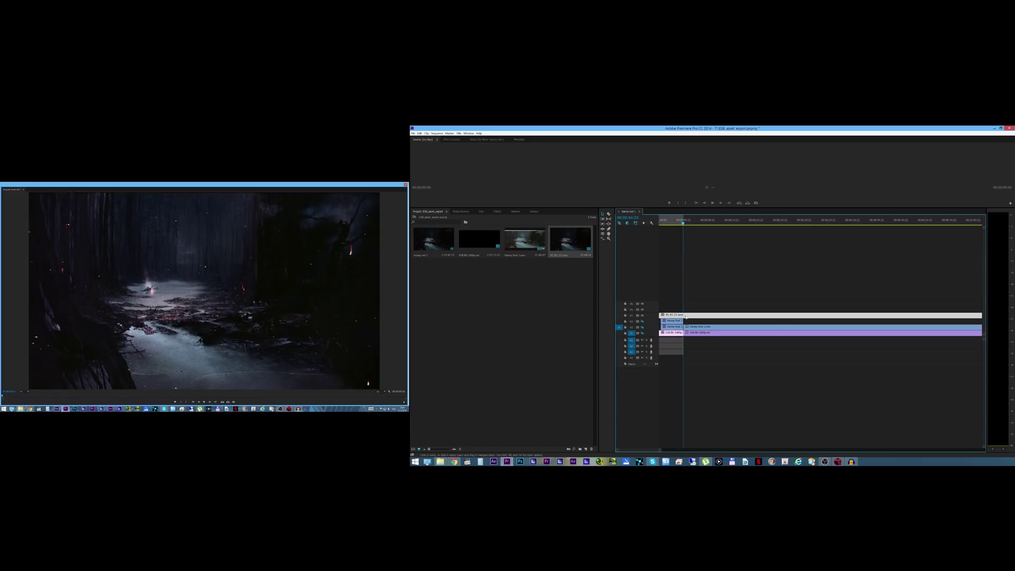
{"action": "key", "text": "equal"}
{"action": "key", "text": "equal"}
{"action": "key", "text": "equal"}
{"action": "key", "text": "equal"}
{"action": "key", "text": "shift+Right"}
{"action": "key", "text": "Left"}
{"action": "key", "text": "Left"}
{"action": "key", "text": "Left"}
{"action": "key", "text": "Left"}
{"action": "key", "text": "Left"}
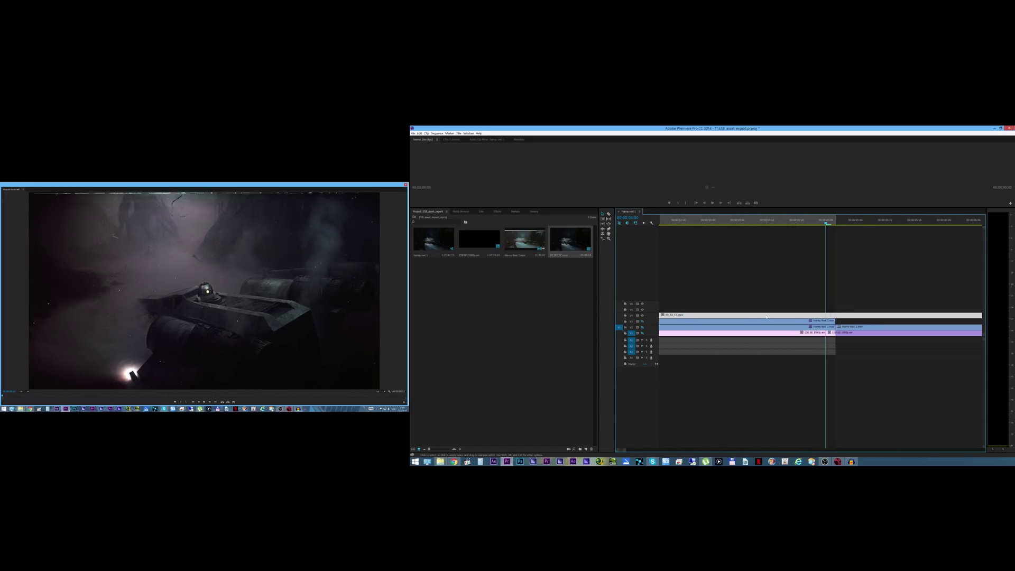
{"action": "key", "text": "Right"}
{"action": "key", "text": "Right"}
{"action": "key", "text": "Right"}
{"action": "key", "text": "Left"}
{"action": "key", "text": "Left"}
Slide the second scan so its cut lines up with the lower tracks, toggling the third and fourth video tracks' outputs to compare them
{"action": "left_click", "coordinate": [642, 316]}
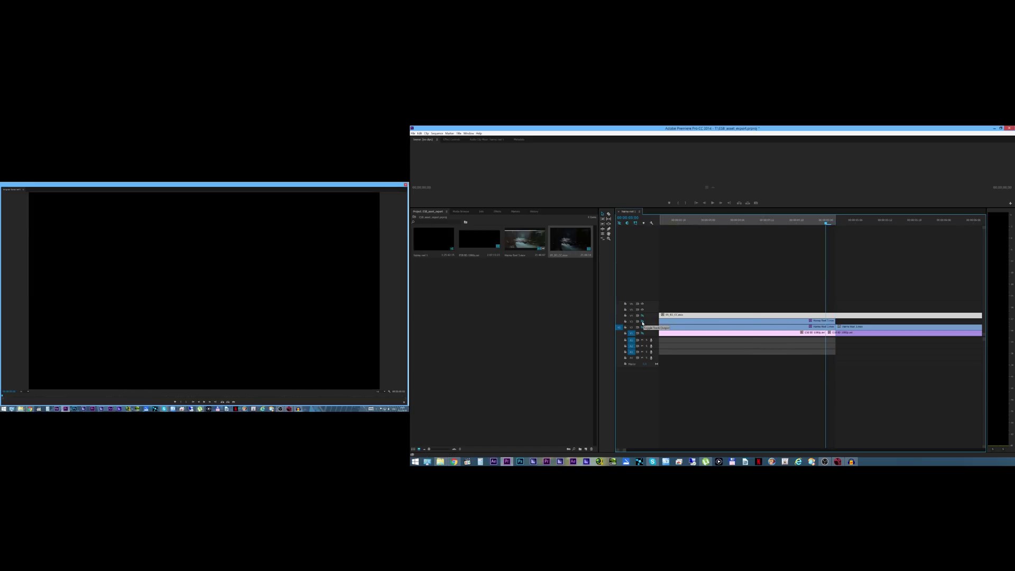
{"action": "left_click", "coordinate": [642, 322]}
{"action": "key", "text": "Right"}
{"action": "key", "text": "Right"}
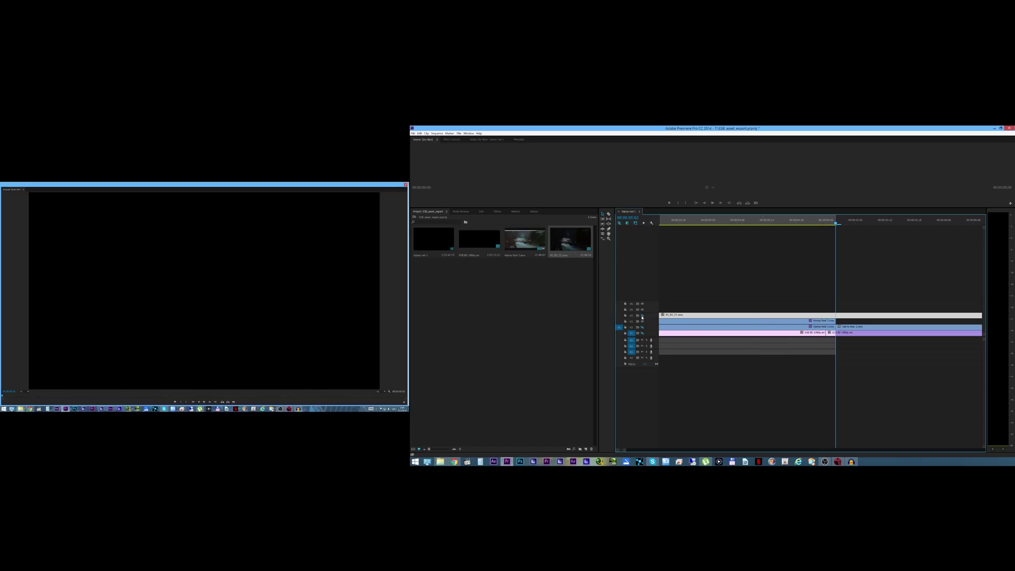
{"action": "left_click_drag", "start_coordinate": [748, 316], "coordinate": [749, 317]}
{"action": "key", "text": "Left"}
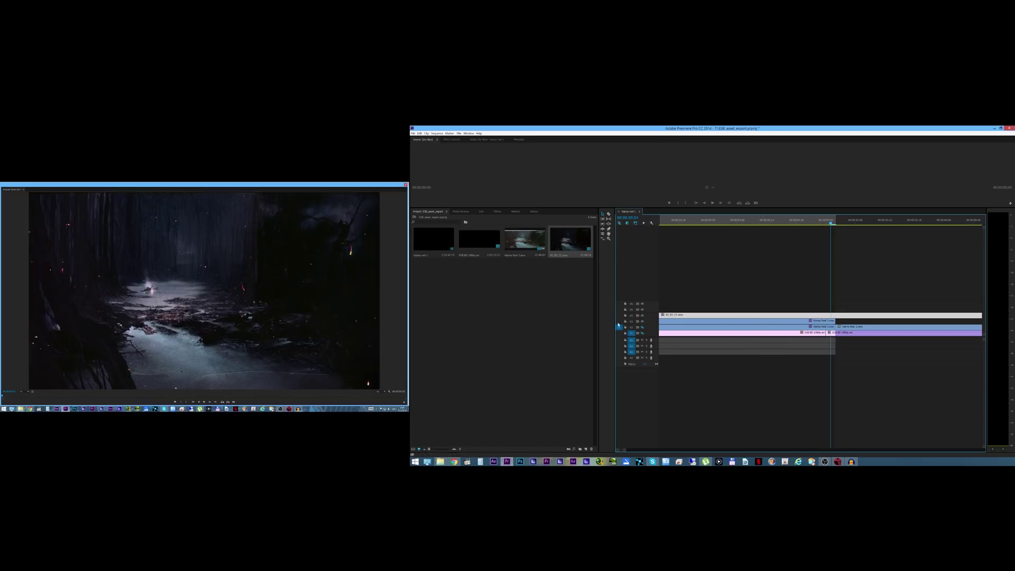
{"action": "left_click", "coordinate": [642, 315]}
{"action": "left_click", "coordinate": [642, 316]}
{"action": "left_click", "coordinate": [642, 316]}
{"action": "left_click", "coordinate": [642, 316]}
{"action": "left_click", "coordinate": [642, 316]}
{"action": "left_click", "coordinate": [642, 316]}
Turn off uniform scaling in the second scan's Motion settings and set its Scale Height to 80
{"action": "left_click_drag", "start_coordinate": [716, 223], "coordinate": [693, 224]}
{"action": "left_click", "coordinate": [445, 140]}
{"action": "left_click", "coordinate": [414, 159]}
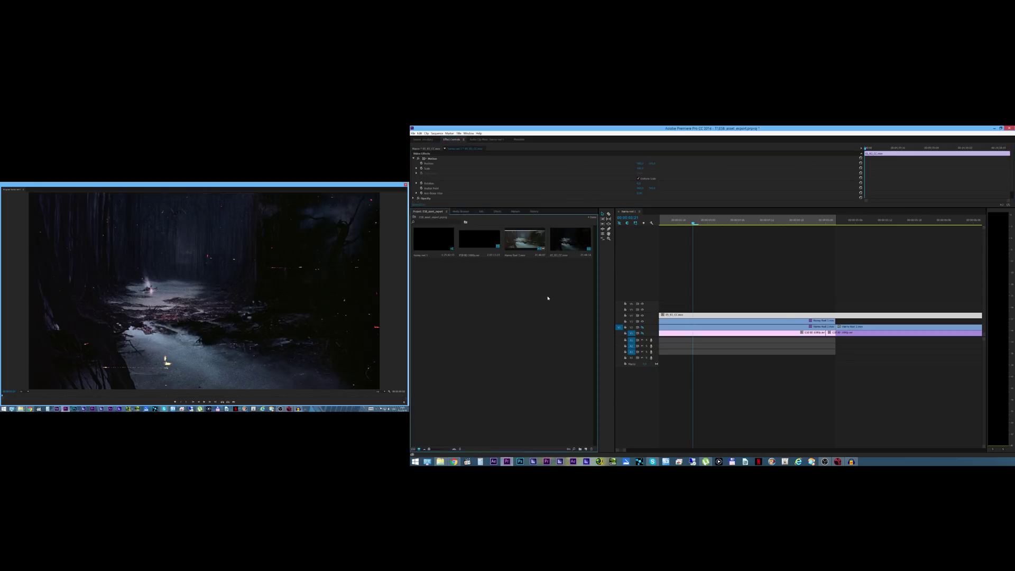
{"action": "right_click", "coordinate": [723, 316]}
{"action": "left_click", "coordinate": [638, 179]}
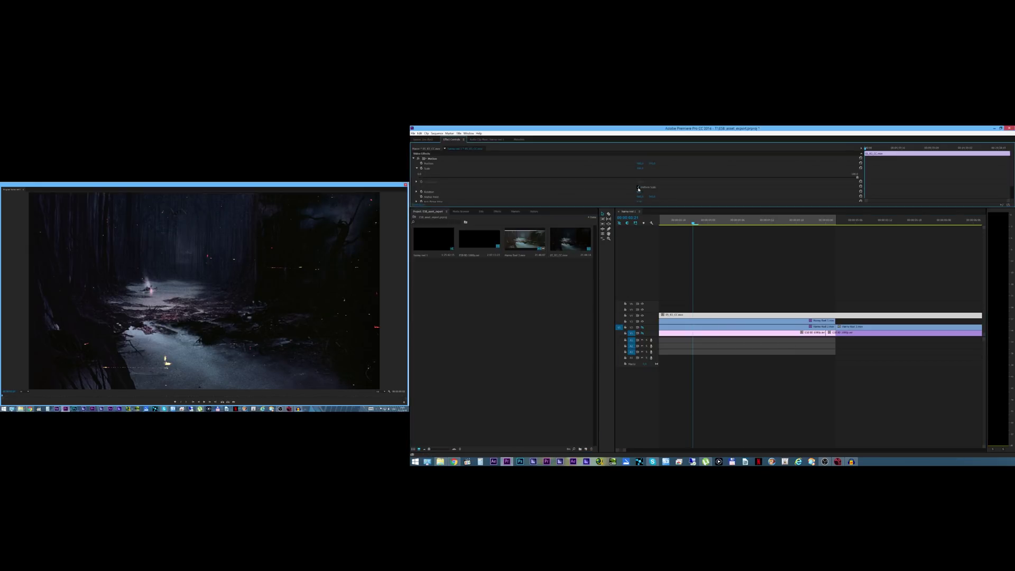
{"action": "left_click", "coordinate": [641, 168]}
{"action": "type", "text": "80"}
{"action": "key", "text": "Return"}
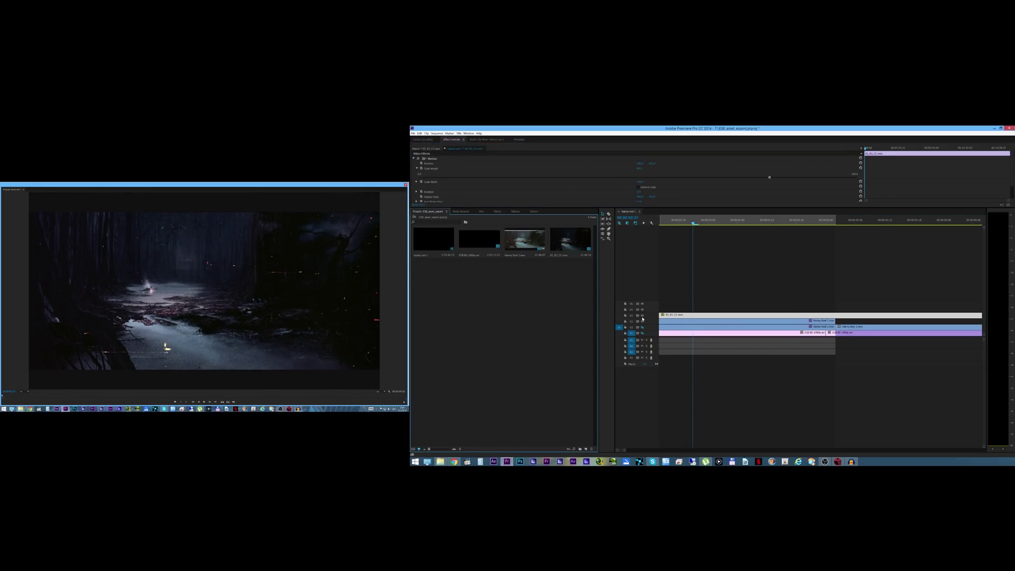
Toggle the fourth video track's output to compare the rescaled scan with the footage below, and return to the shot's start
{"action": "left_click", "coordinate": [643, 316]}
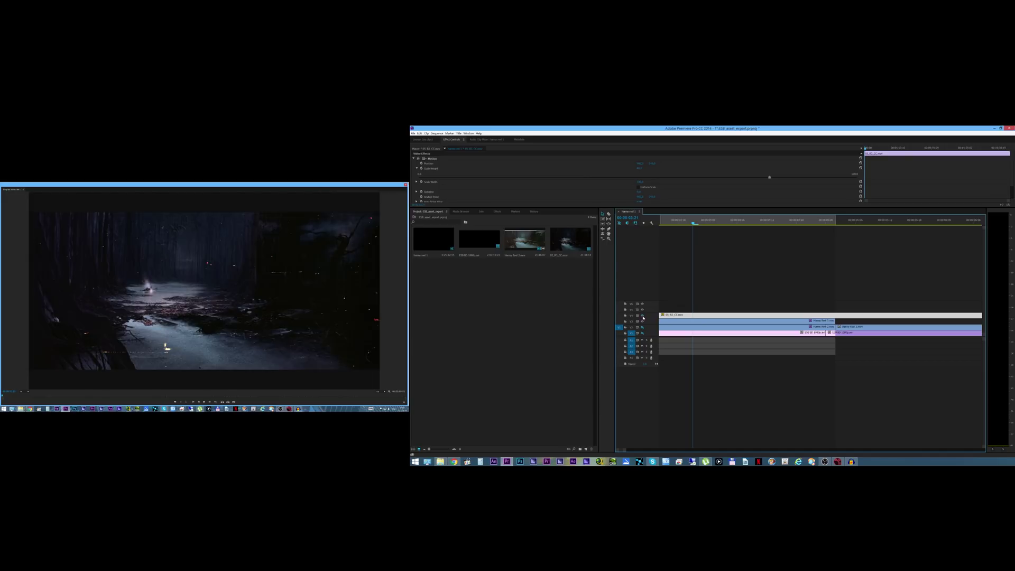
{"action": "left_click_drag", "start_coordinate": [625, 450], "coordinate": [646, 450]}
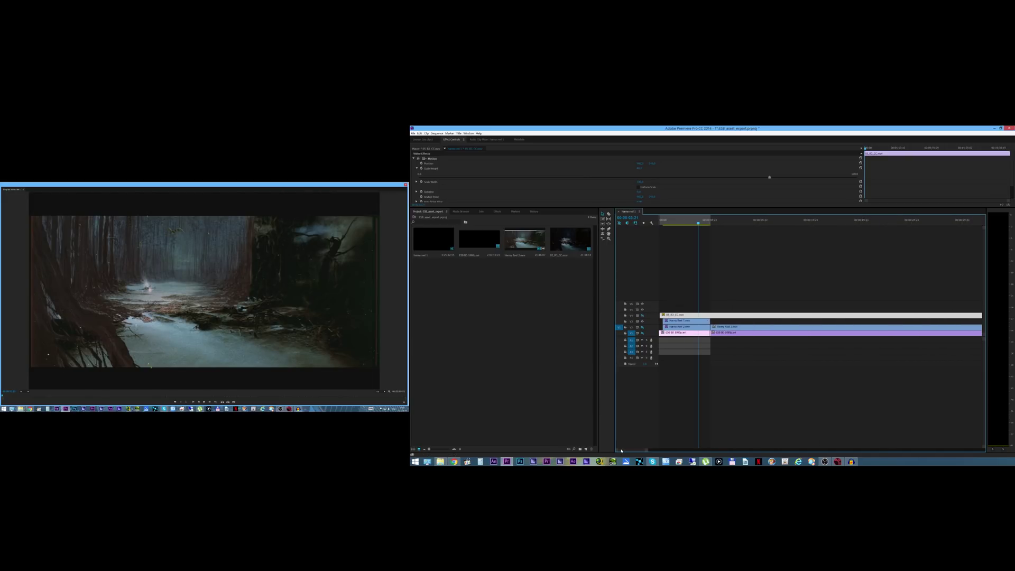
{"action": "left_click_drag", "start_coordinate": [665, 223], "coordinate": [663, 224]}
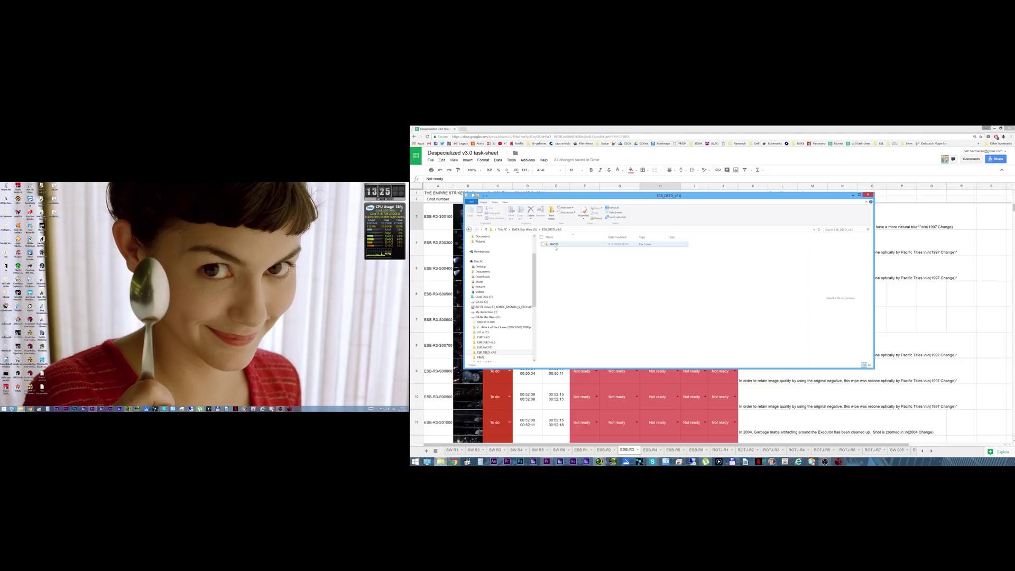
In File Explorer, open the shot's BD source folder inside SHOTS and look through its PNG frames
{"action": "left_click", "coordinate": [555, 246]}
{"action": "double_click", "coordinate": [554, 245]}
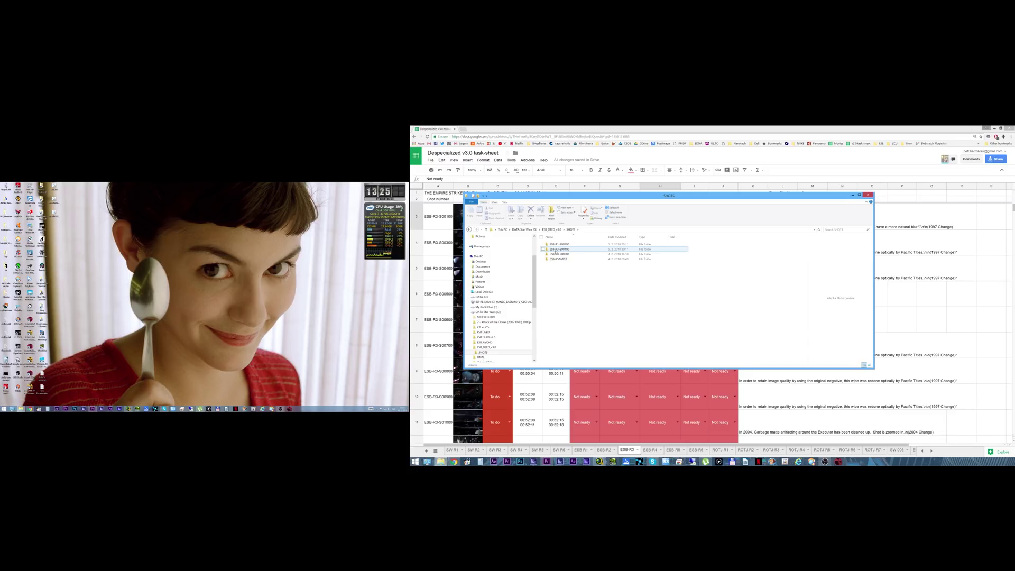
{"action": "double_click", "coordinate": [554, 250]}
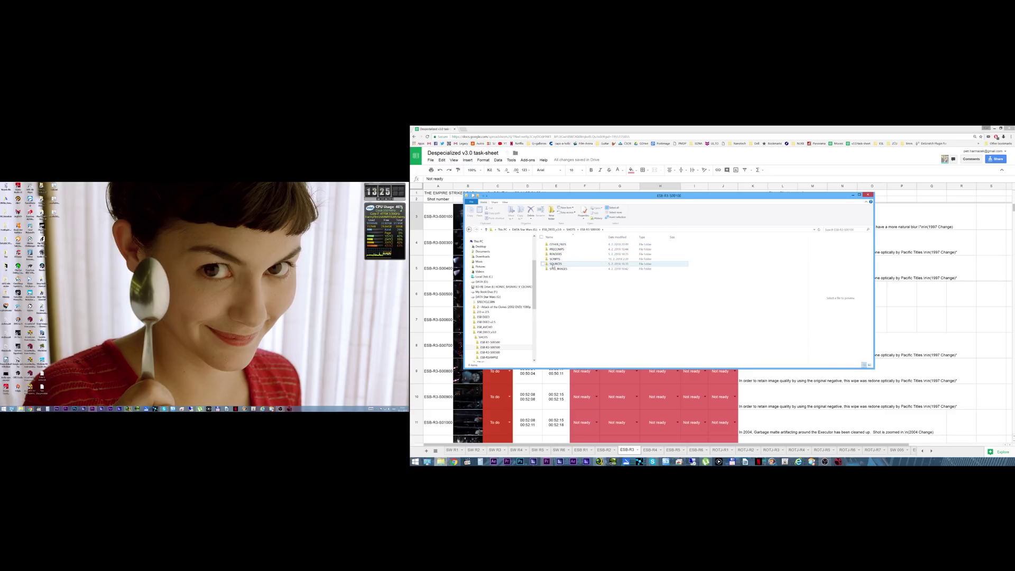
{"action": "double_click", "coordinate": [555, 263]}
{"action": "double_click", "coordinate": [552, 255]}
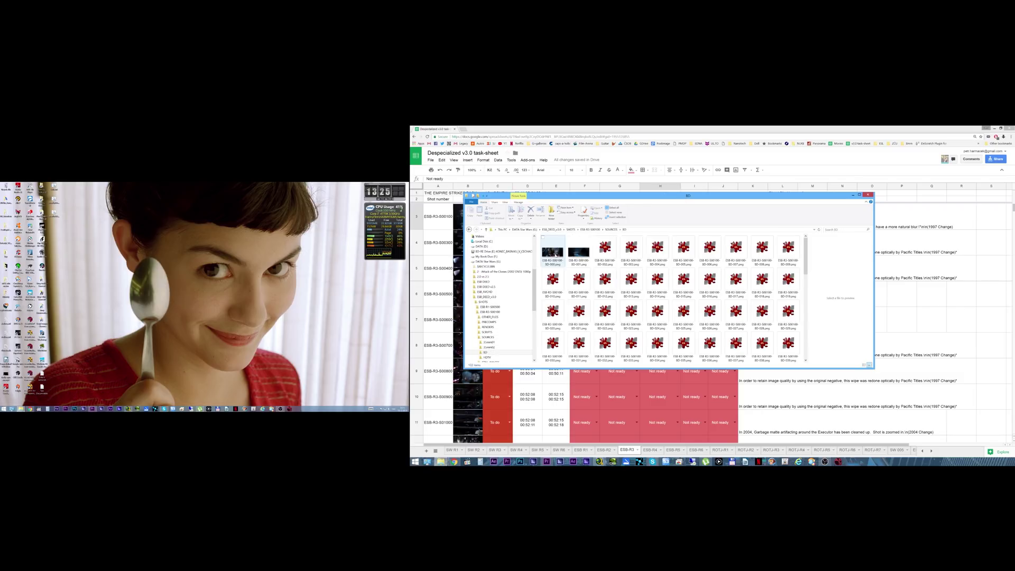
{"action": "left_click_drag", "start_coordinate": [806, 255], "coordinate": [785, 347]}
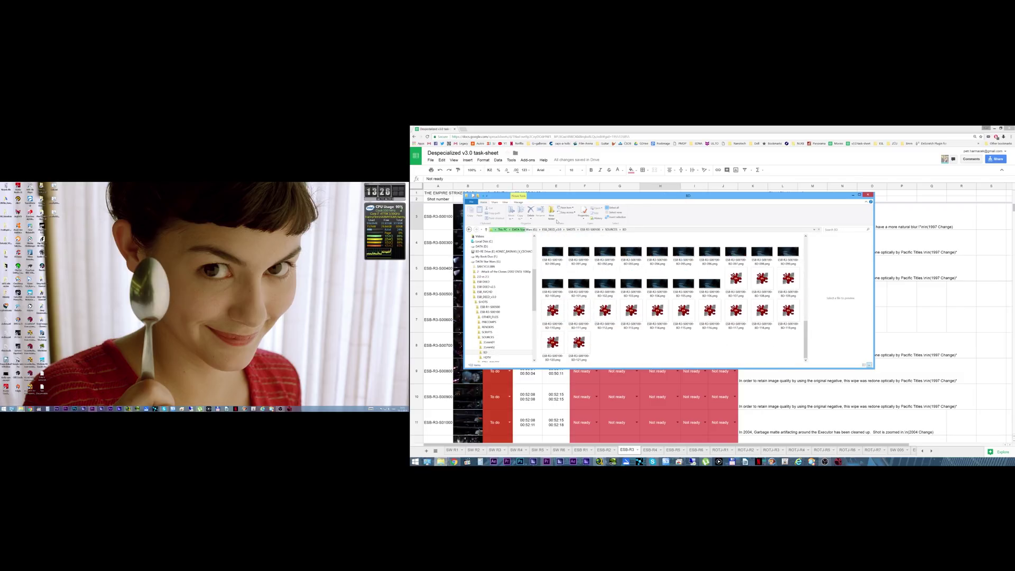
Review the exported frames of the first 35mm scan in its RAW, CLEANED_LIGHT and CLEANED_HEAVY folders
{"action": "left_click", "coordinate": [611, 230]}
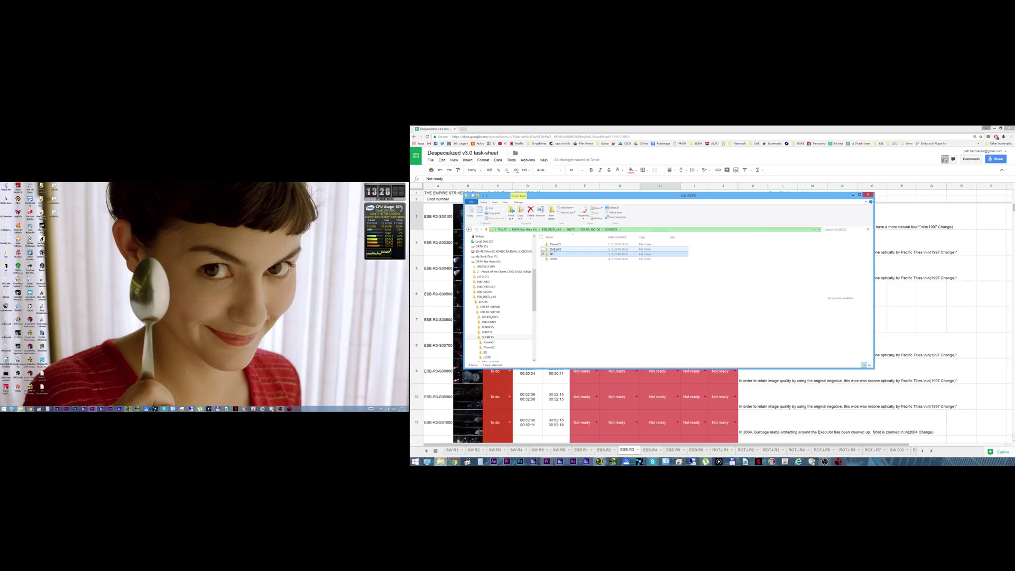
{"action": "double_click", "coordinate": [555, 244]}
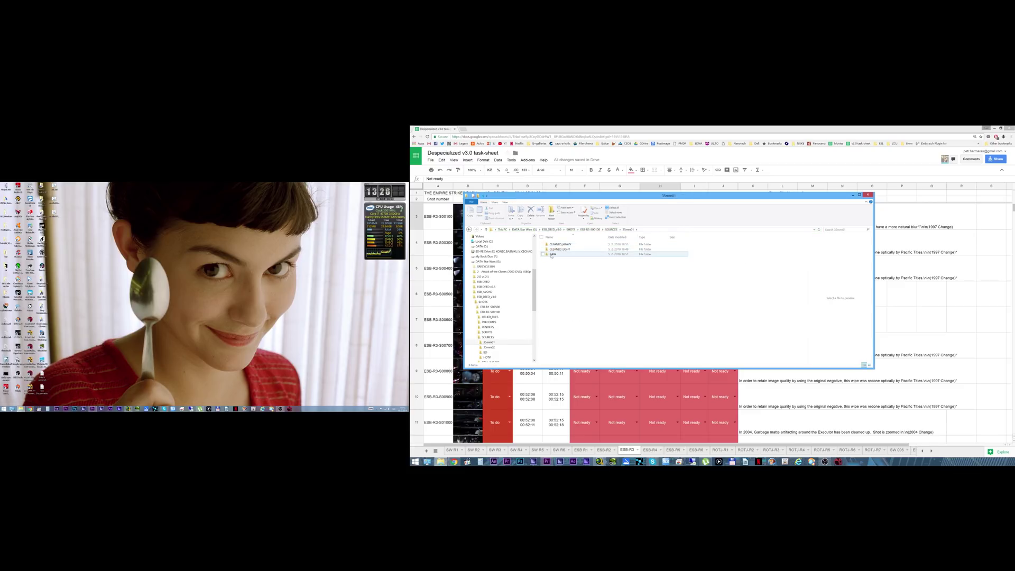
{"action": "double_click", "coordinate": [551, 254]}
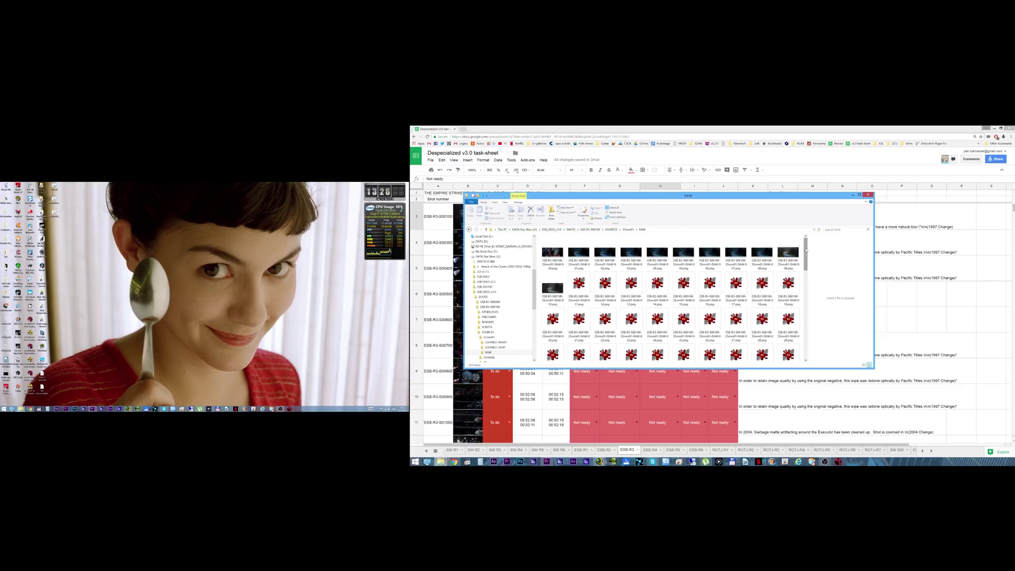
{"action": "left_click", "coordinate": [627, 230]}
{"action": "double_click", "coordinate": [560, 249]}
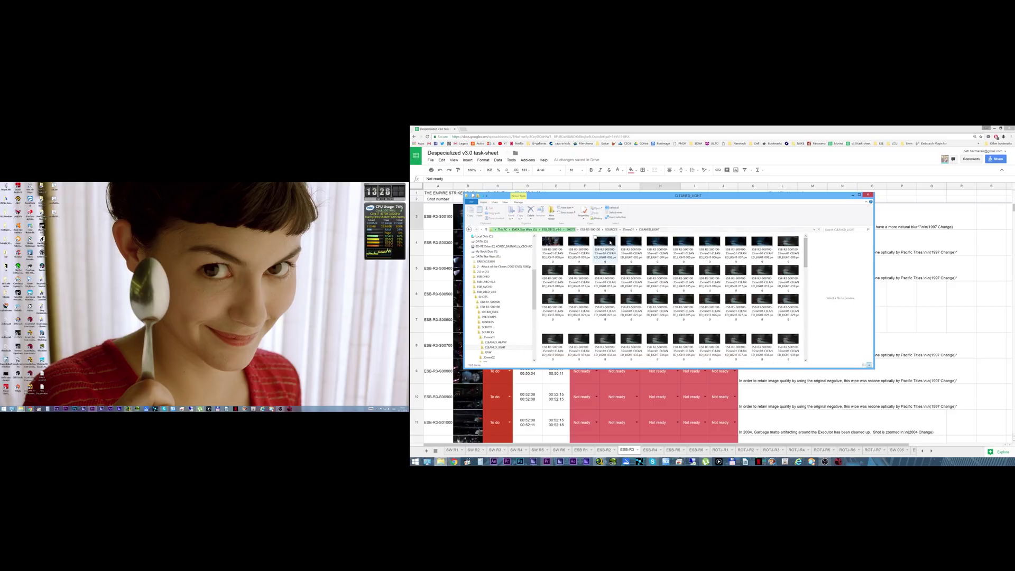
{"action": "left_click", "coordinate": [627, 230]}
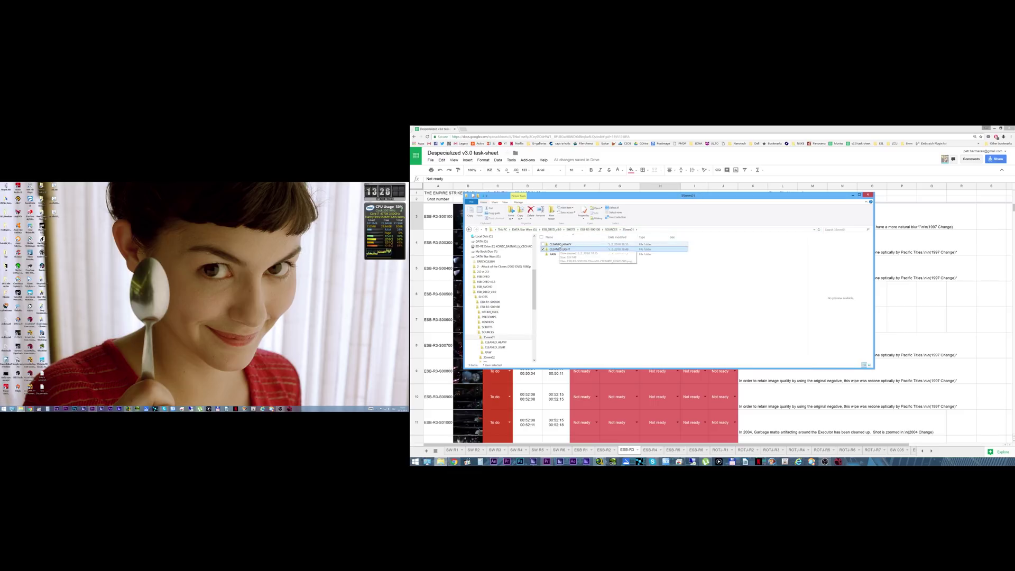
{"action": "double_click", "coordinate": [560, 244]}
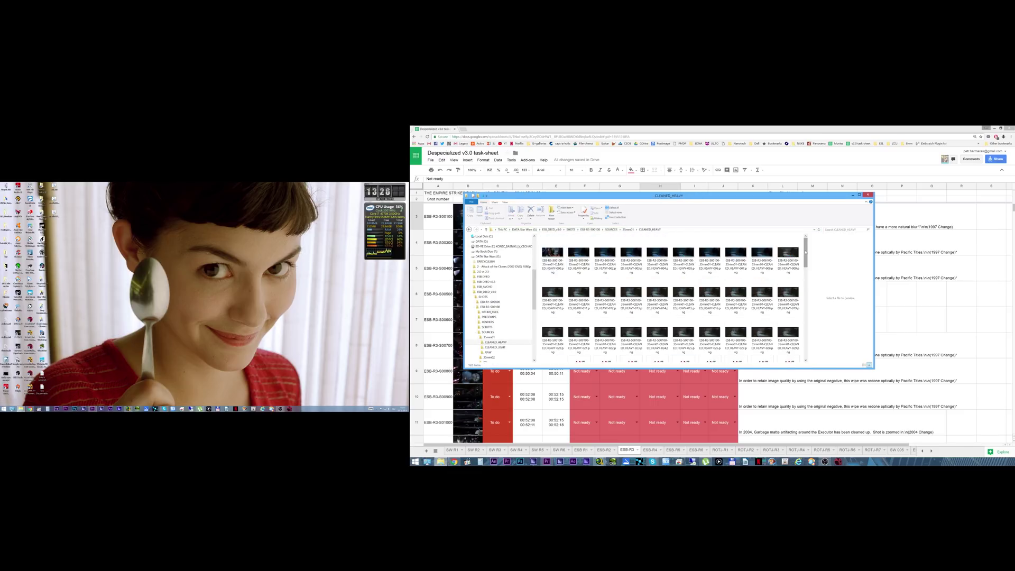
{"action": "mouse_move", "coordinate": [804, 252]}
{"action": "left_mouse_down"}
{"action": "mouse_move", "coordinate": [804, 301]}
{"action": "mouse_move", "coordinate": [803, 248]}
{"action": "left_mouse_up"}
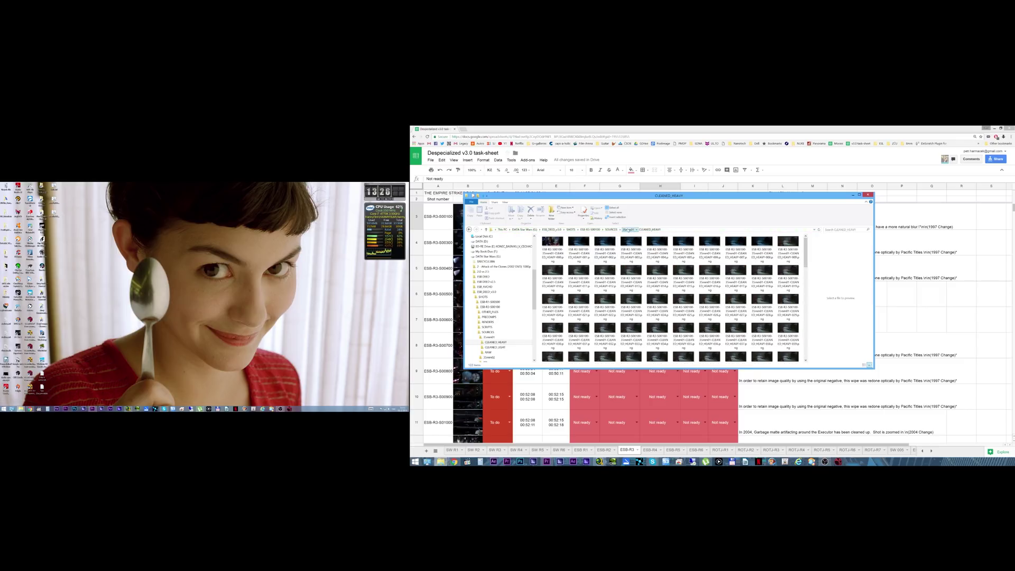
Review the second 35mm scan's RAW, CLEANED_LIGHT and CLEANED_HEAVY folders in the shot's SOURCES folder
{"action": "left_click", "coordinate": [627, 229]}
{"action": "left_click", "coordinate": [610, 229]}
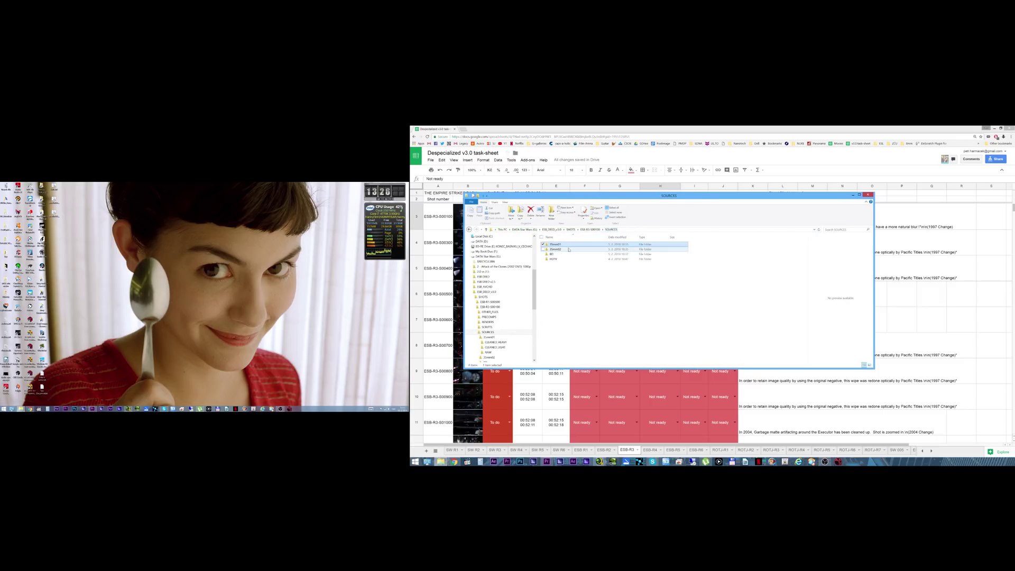
{"action": "double_click", "coordinate": [554, 249]}
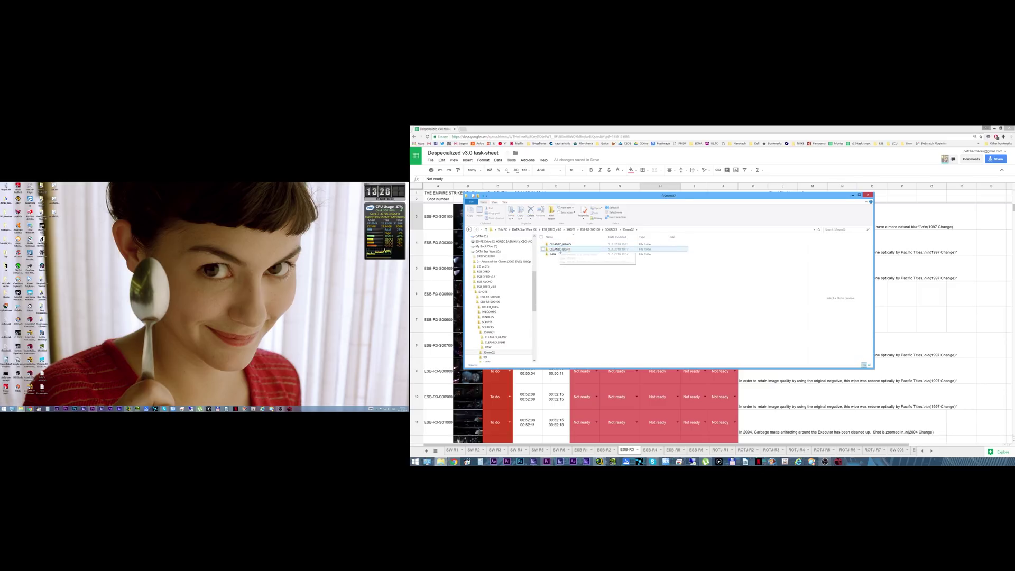
{"action": "double_click", "coordinate": [552, 253]}
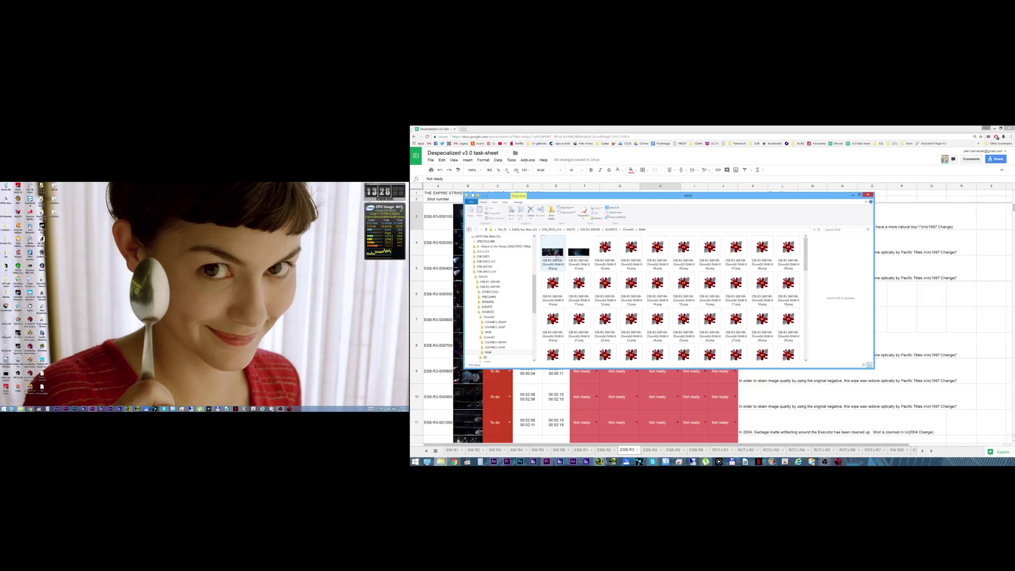
{"action": "left_click", "coordinate": [629, 229]}
{"action": "double_click", "coordinate": [560, 250]}
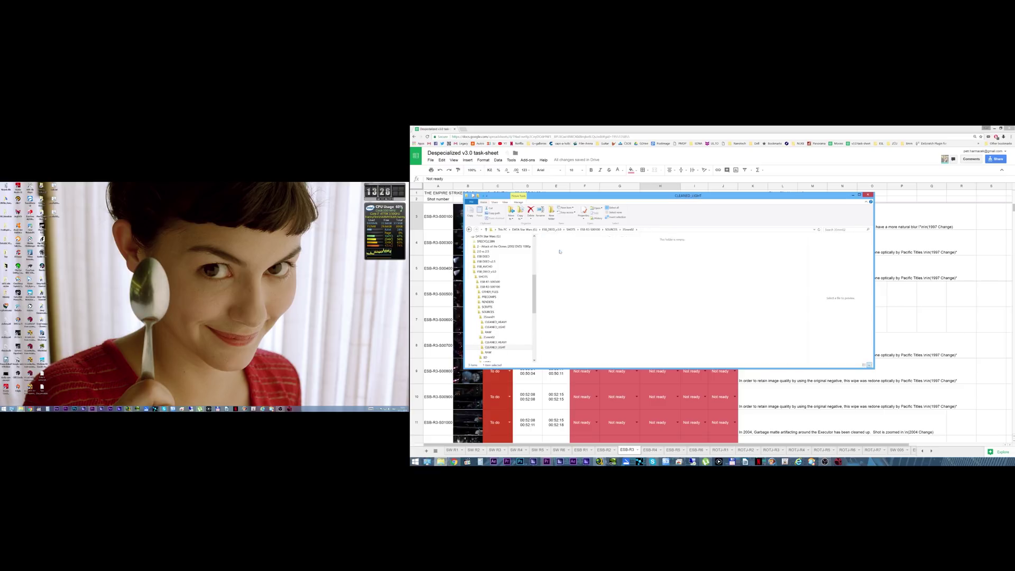
{"action": "left_click", "coordinate": [629, 229]}
{"action": "left_click", "coordinate": [558, 245]}
{"action": "double_click", "coordinate": [558, 245]}
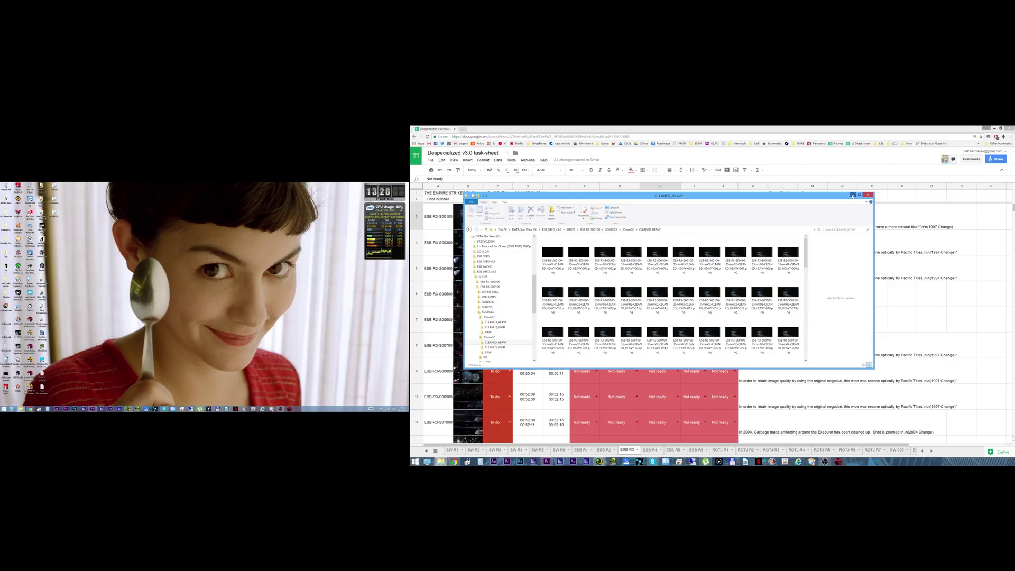
Return to the task-sheet and set the first ESB-R3 shot's Source BD status to Ready
{"action": "left_click", "coordinate": [852, 196]}
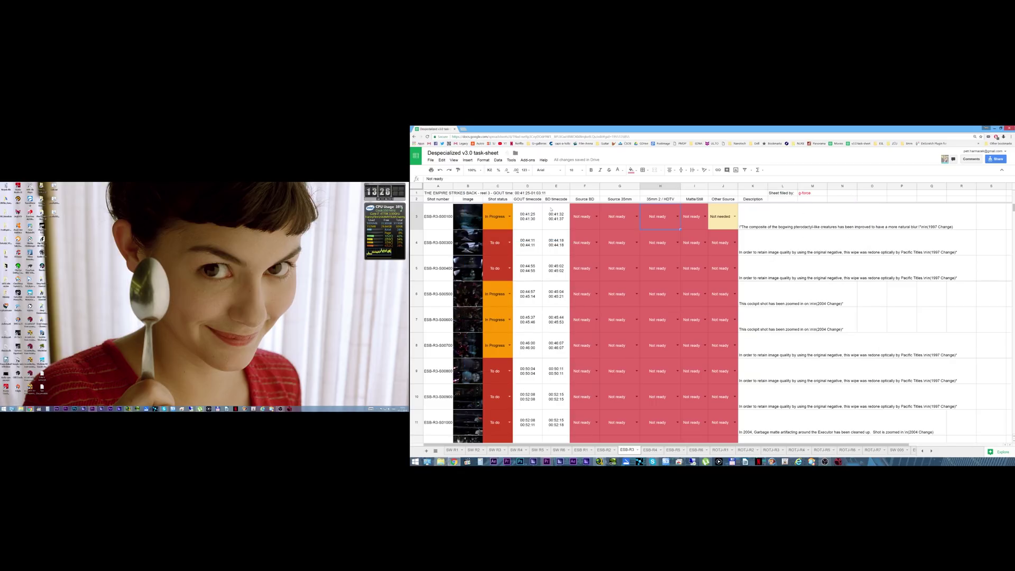
{"action": "left_click", "coordinate": [596, 216]}
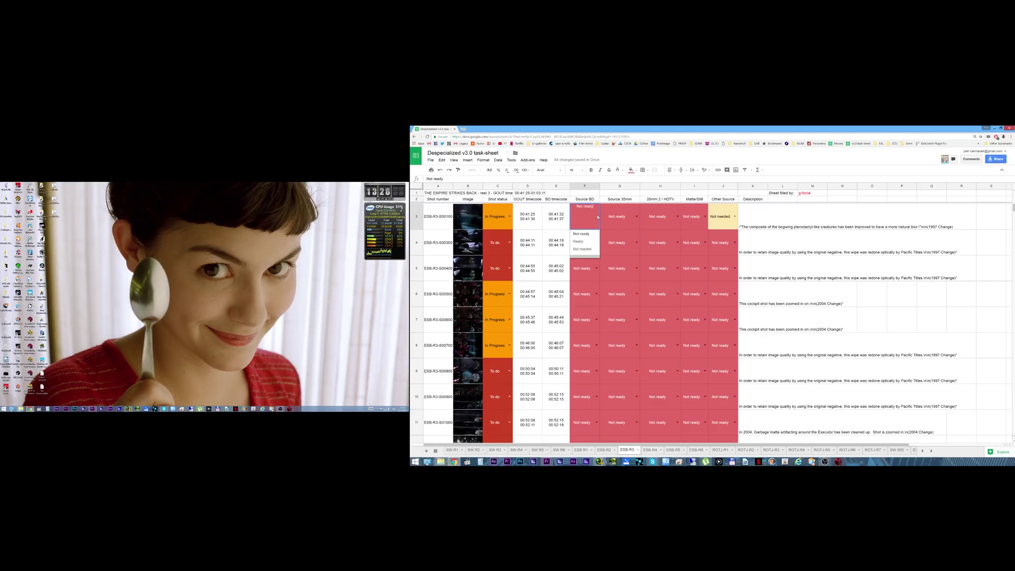
{"action": "left_click", "coordinate": [583, 247]}
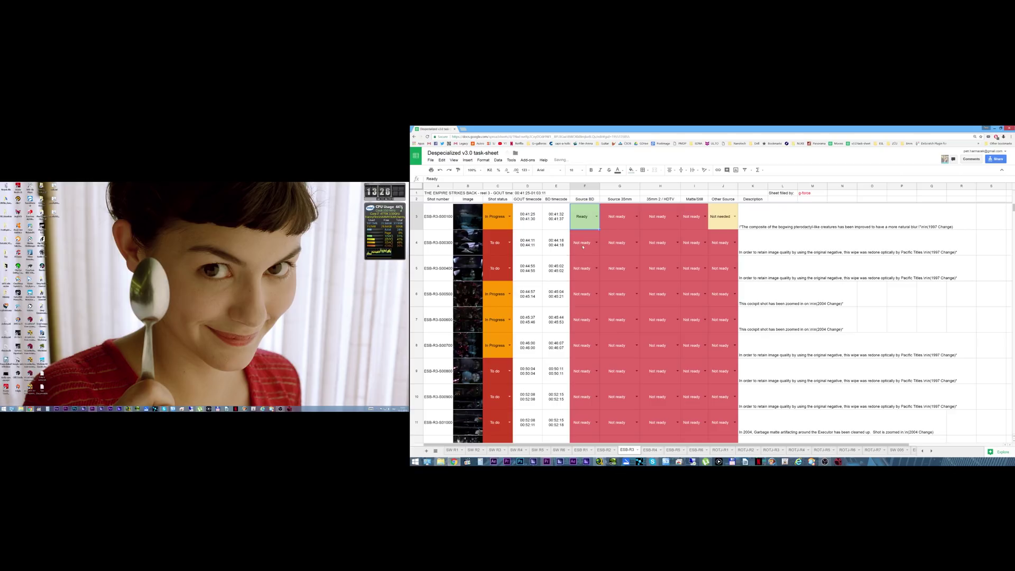
Set the first ESB-R3 shot's Source 35mm and second 35mm/HDTV source statuses to Ready (Cleaned)
{"action": "left_click", "coordinate": [636, 216]}
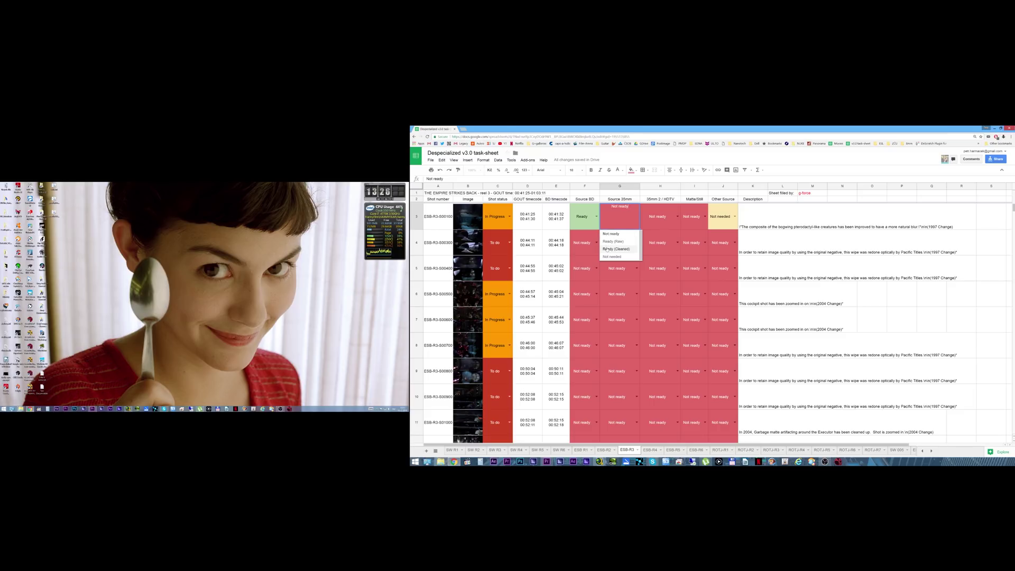
{"action": "left_click", "coordinate": [616, 249]}
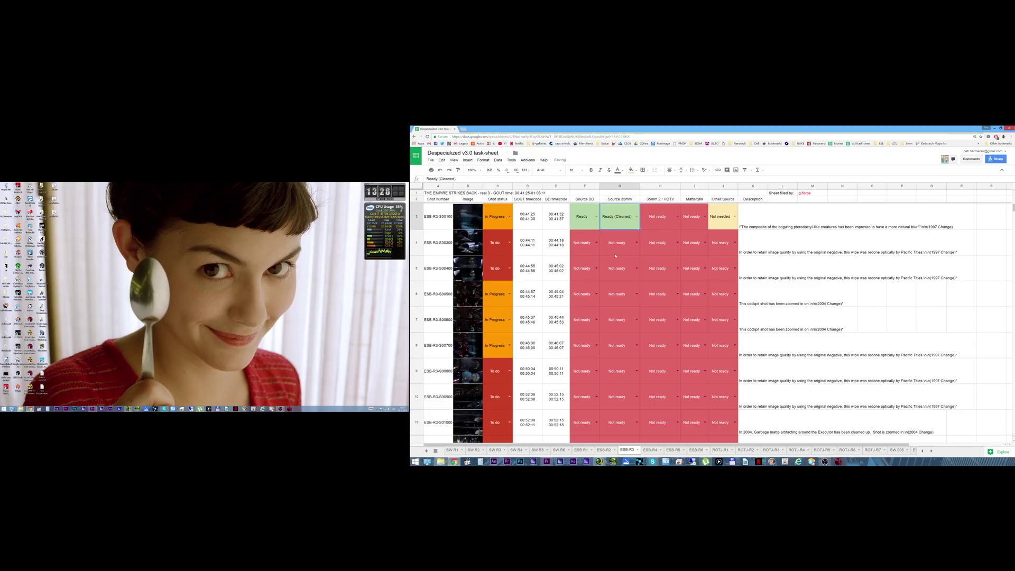
{"action": "left_click", "coordinate": [678, 217]}
{"action": "left_click", "coordinate": [648, 249]}
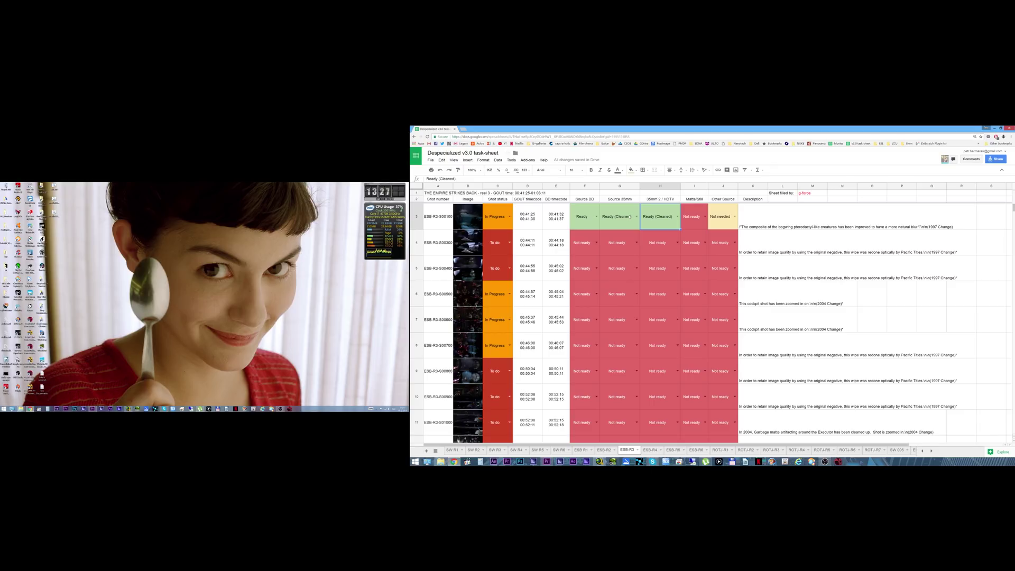
{"action": "left_click", "coordinate": [637, 216]}
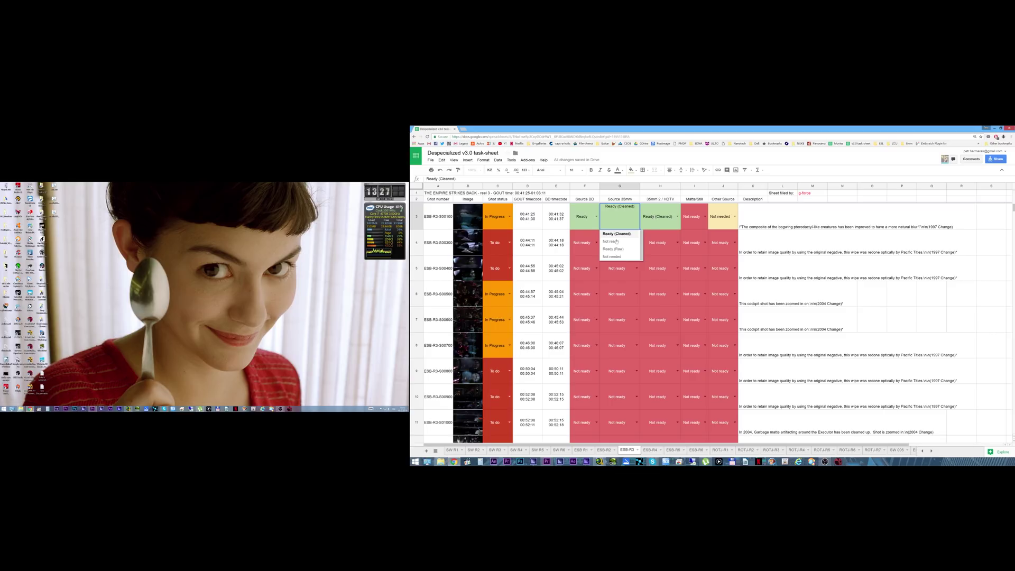
{"action": "left_click", "coordinate": [652, 216]}
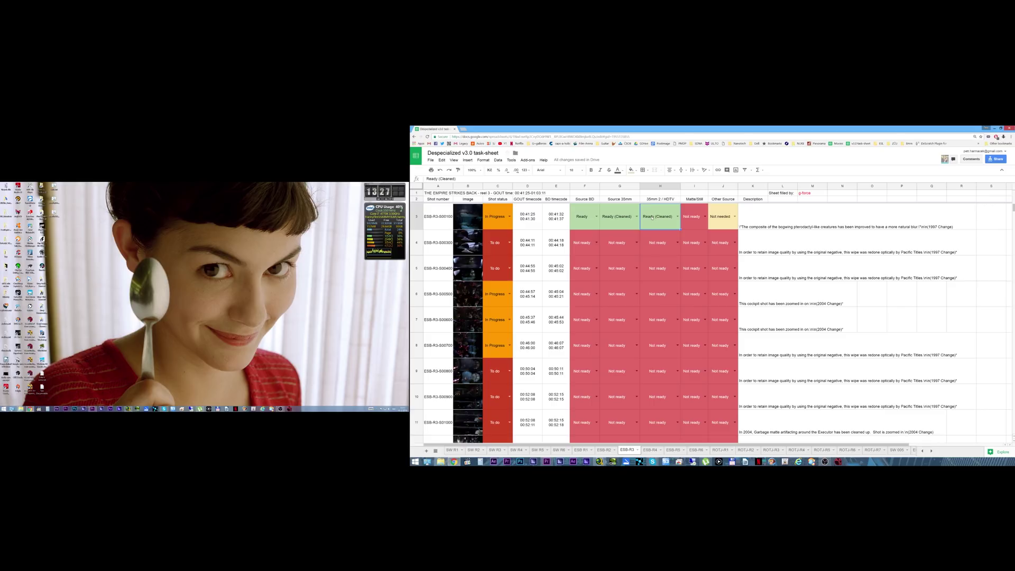